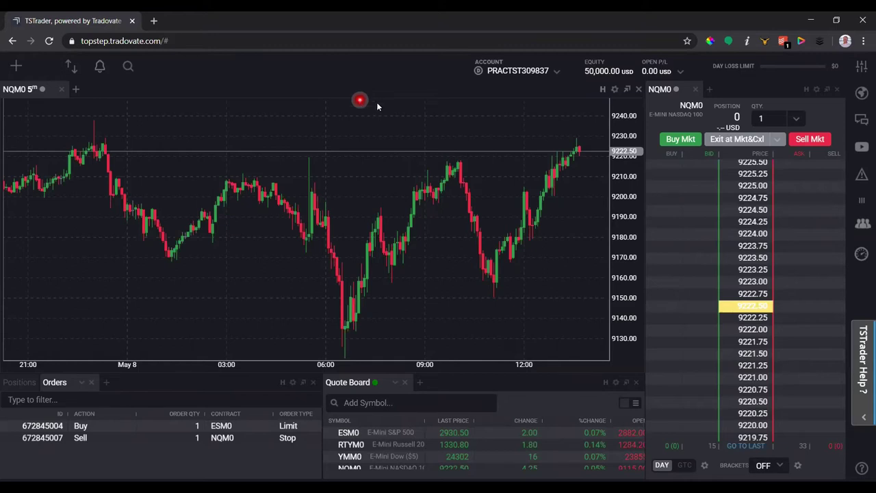
# Step: Add a new Chart module as a tab in the chart tab bar
pyautogui.moveTo(374, 100)
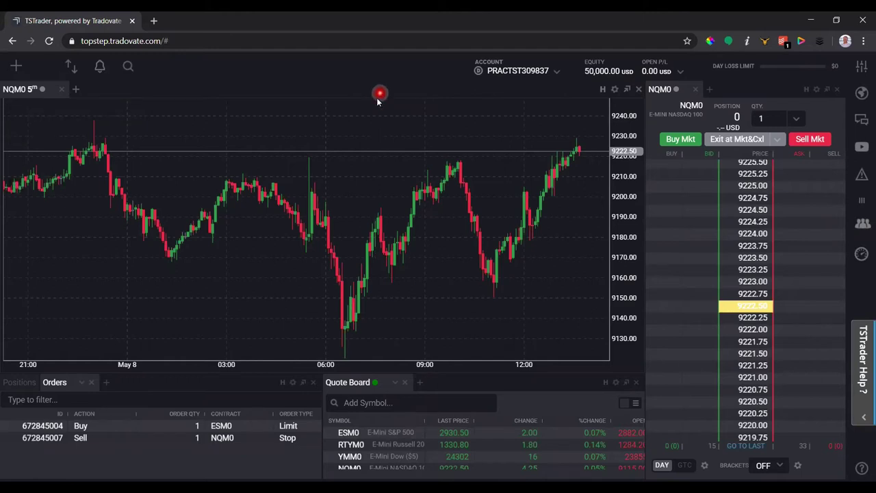
pyautogui.click(15, 67)
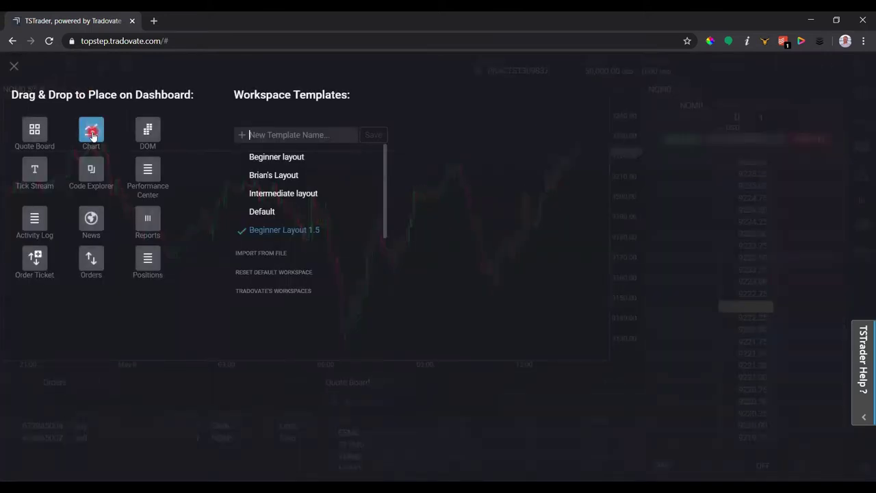
pyautogui.moveTo(93, 135); pyautogui.dragTo(82, 93)
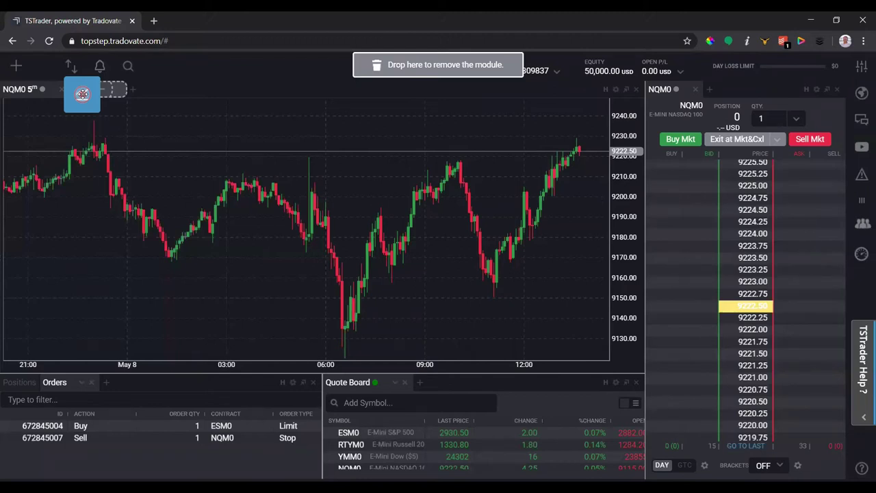
pyautogui.moveTo(83, 94); pyautogui.dragTo(82, 94)
# Step: Set the new chart's symbol to NQM0 and open its 5-minute chart
pyautogui.click(60, 144)
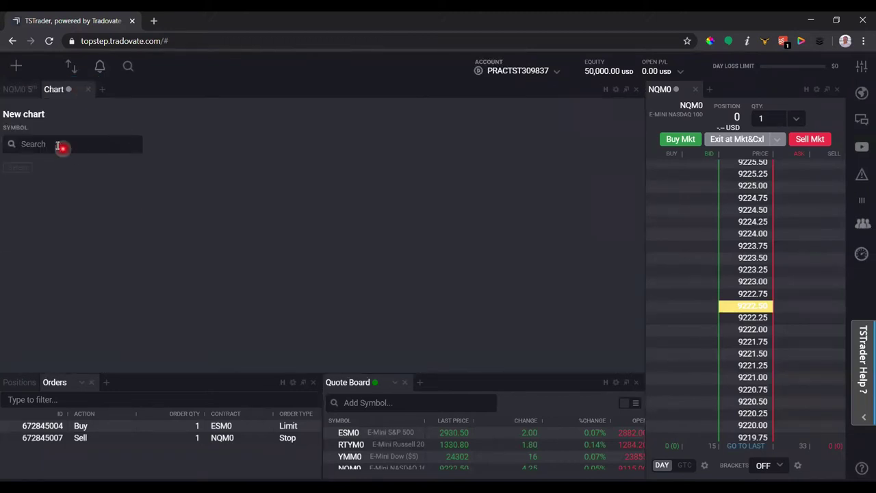
pyautogui.click(39, 176)
pyautogui.click(16, 167)
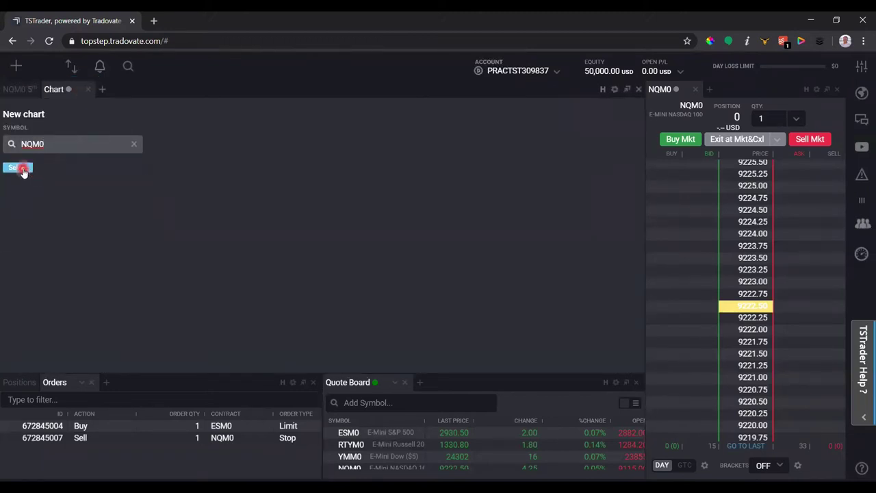
pyautogui.click(297, 171)
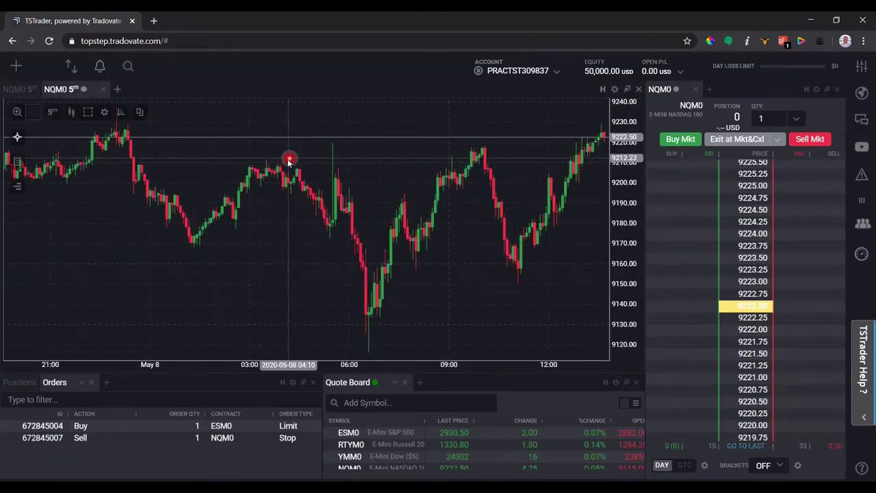
# Step: Expand the NQM0 chart to full size and toggle the crosshair on and back off
pyautogui.click(628, 91)
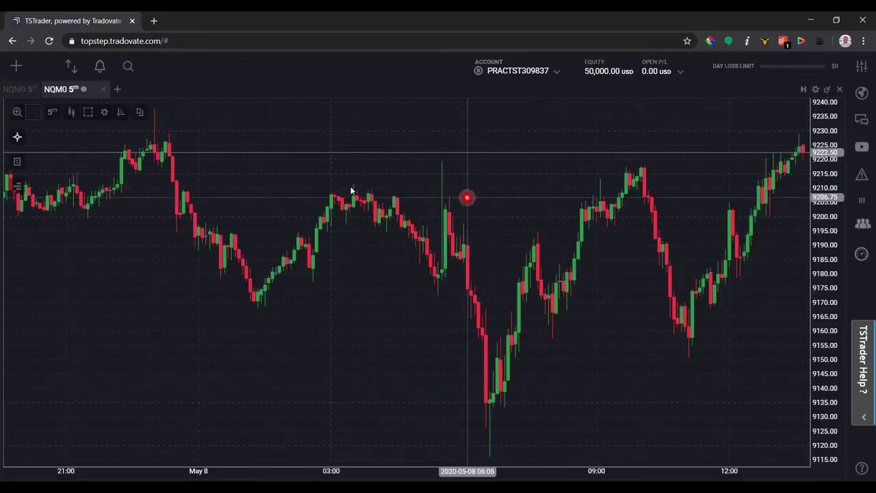
pyautogui.click(18, 139)
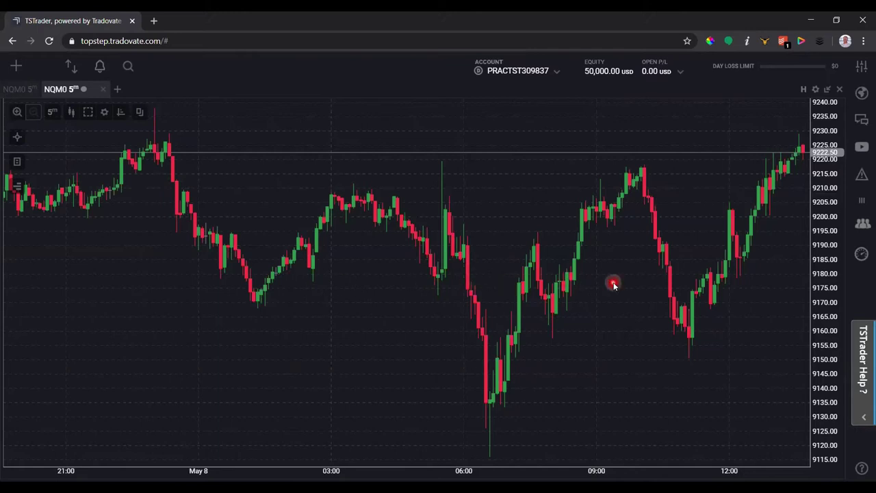
pyautogui.click(16, 140)
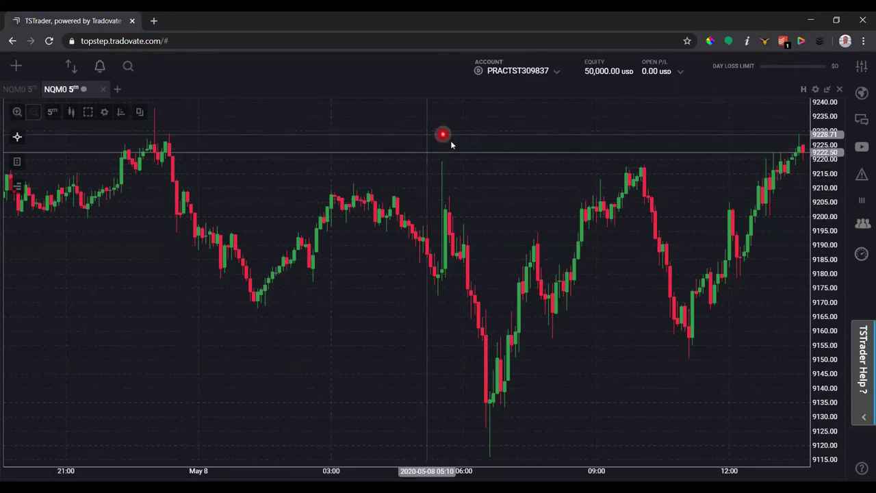
pyautogui.click(18, 138)
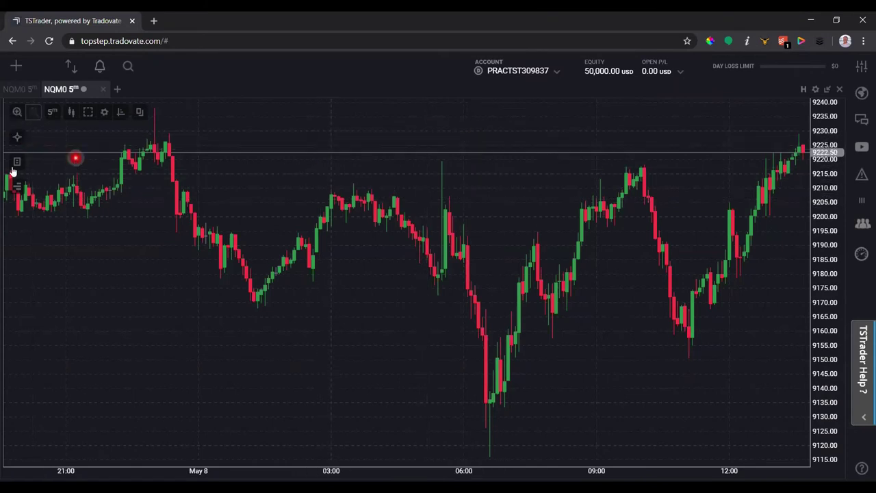
# Step: Show the open/high/low/close/volume data window and list the drawing tools
pyautogui.click(16, 161)
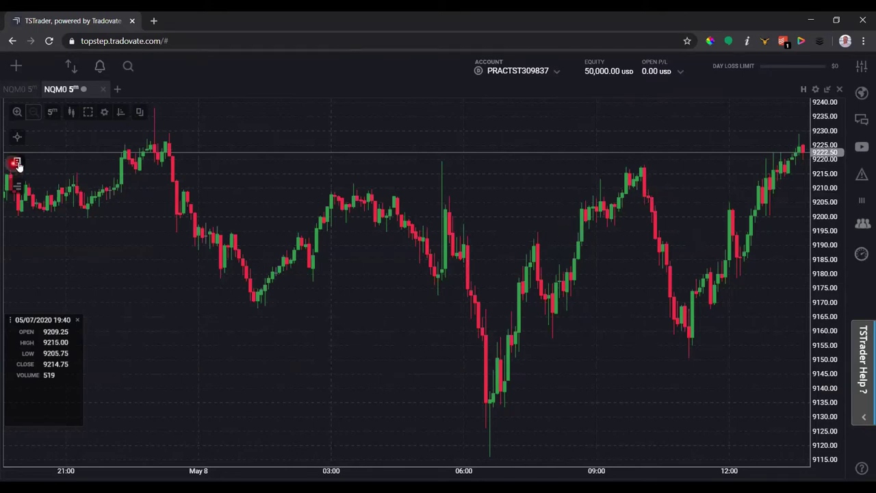
pyautogui.click(21, 188)
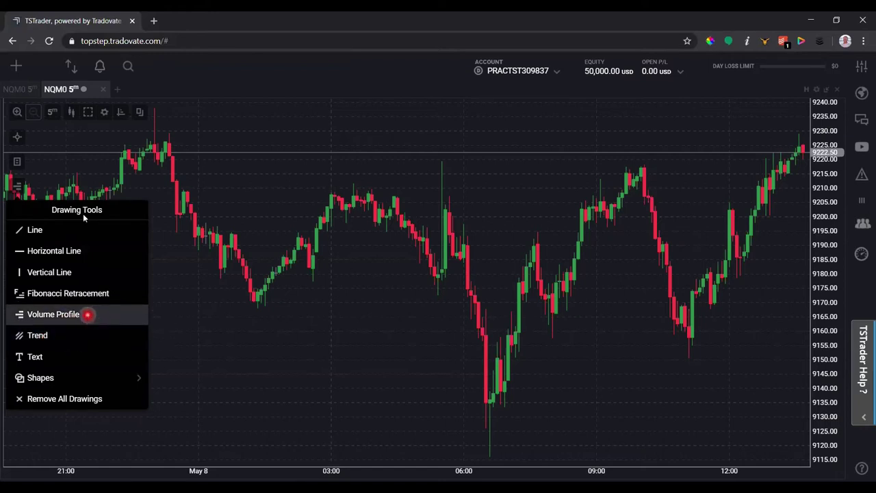
pyautogui.click(67, 143)
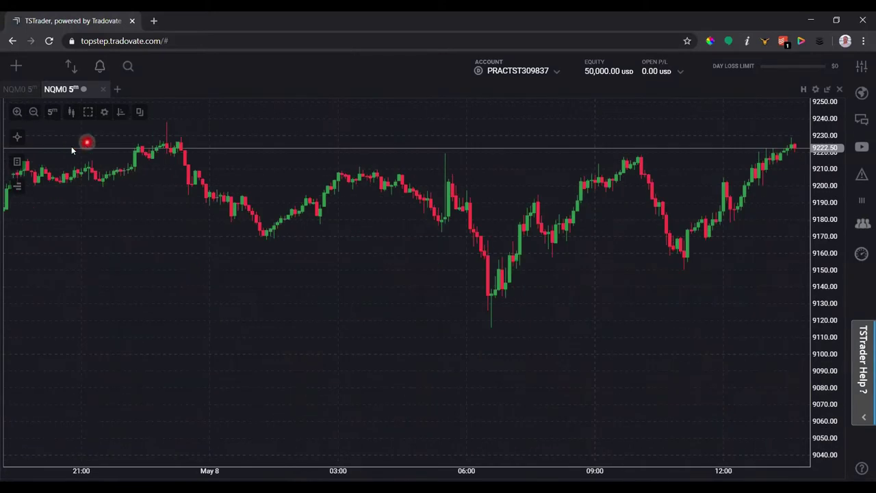
pyautogui.click(17, 112)
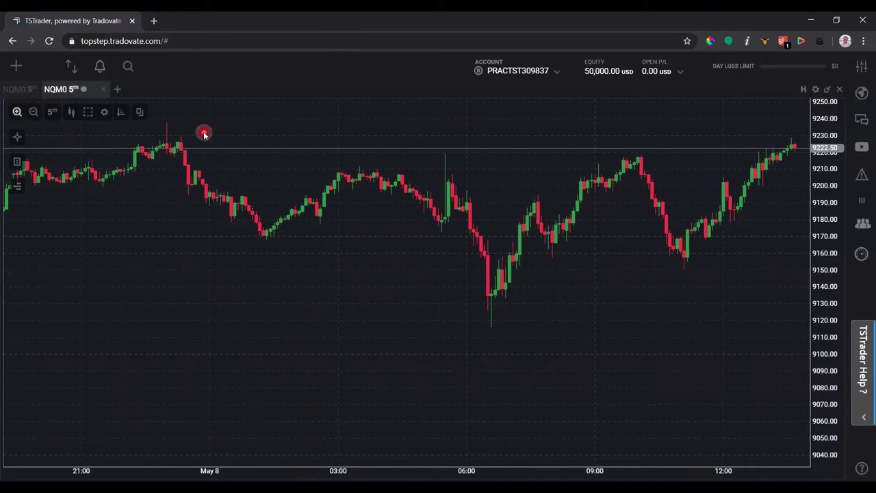
pyautogui.moveTo(205, 134); pyautogui.dragTo(768, 365)
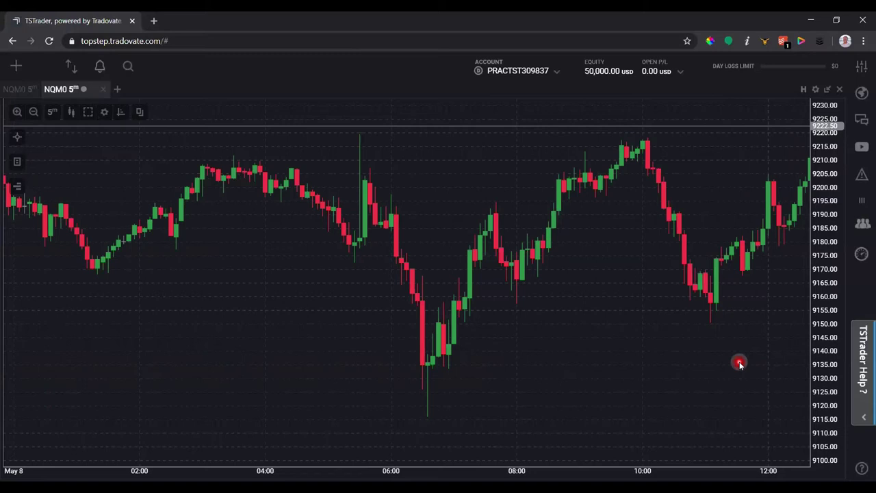
pyautogui.click(33, 113)
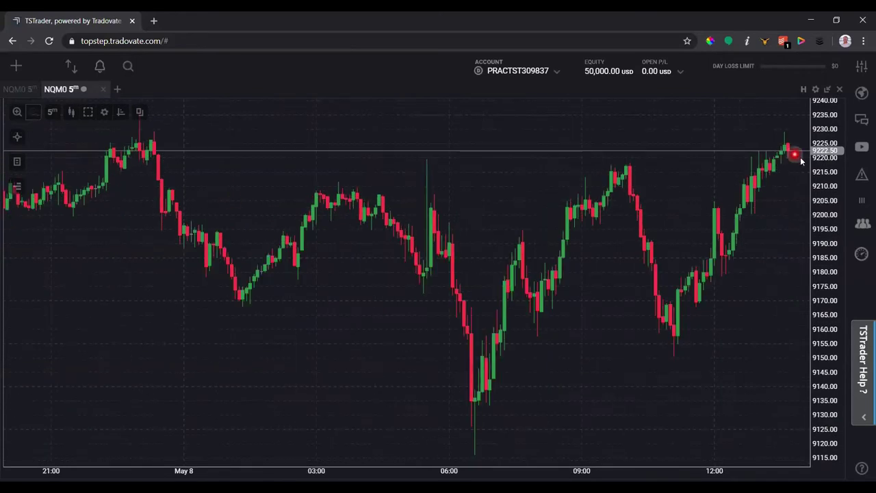
# Step: Switch the NQM0 chart to 30-minute bars, keeping the Candlestick chart type
pyautogui.click(52, 113)
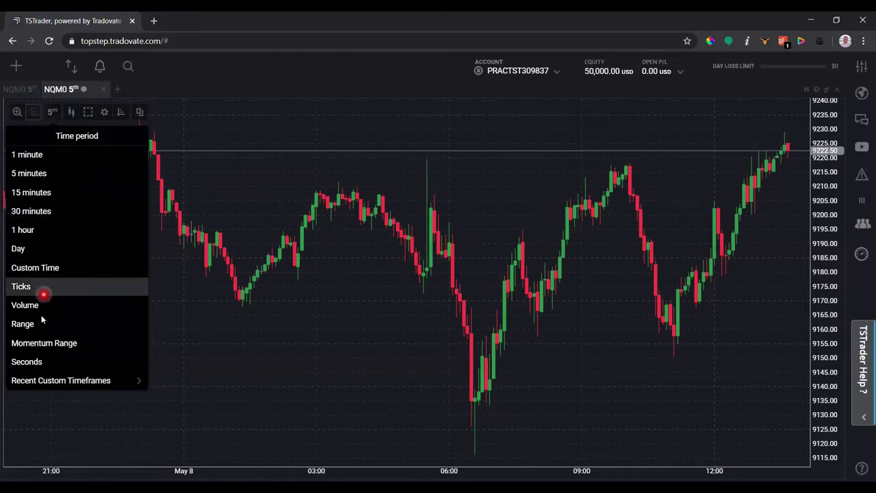
pyautogui.click(44, 210)
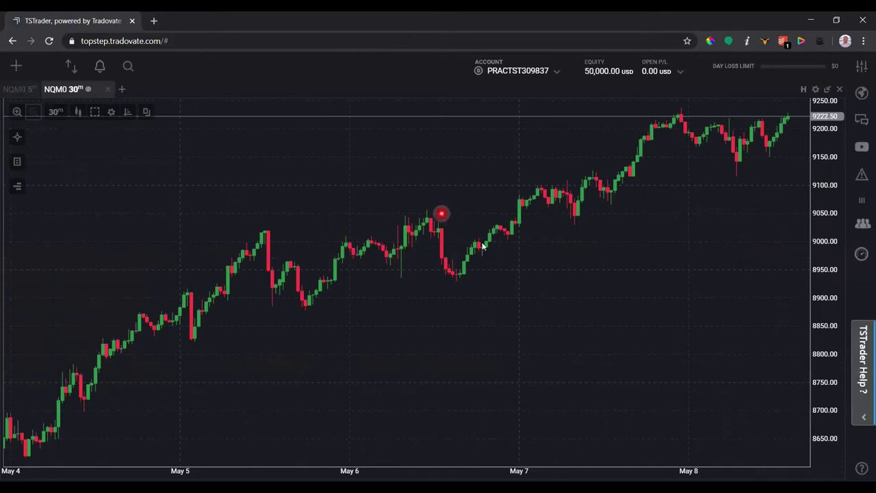
pyautogui.click(76, 113)
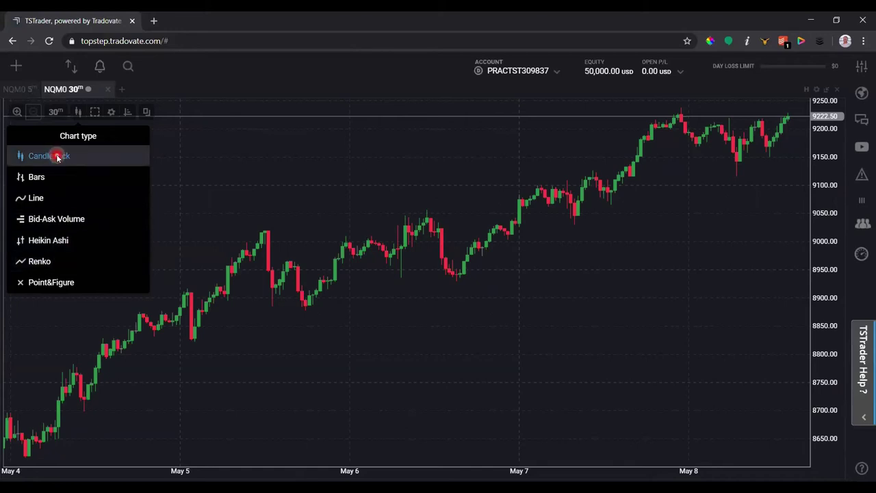
pyautogui.click(159, 147)
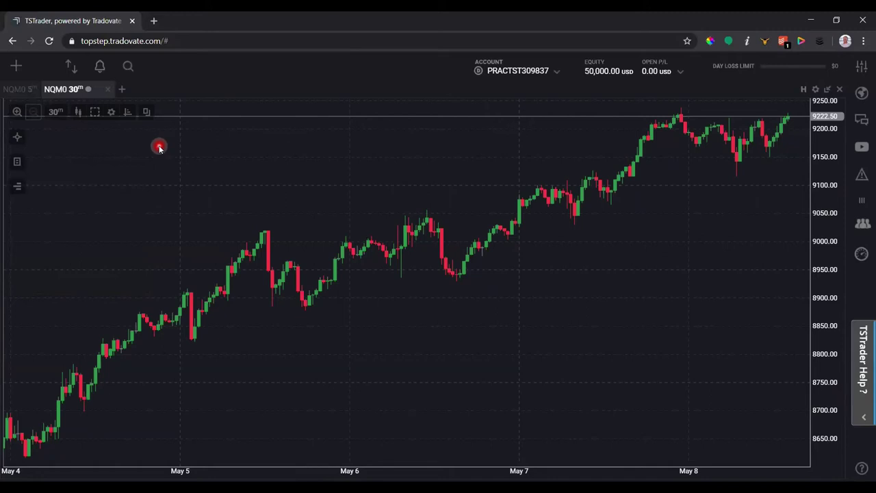
# Step: Toggle the chart grid, then enable and save High, Low, Open and Middle price level lines
pyautogui.click(94, 118)
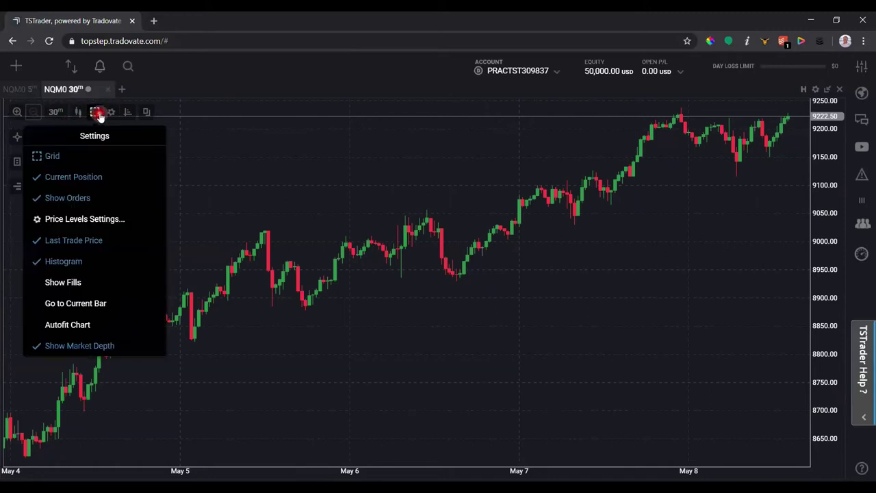
pyautogui.click(64, 158)
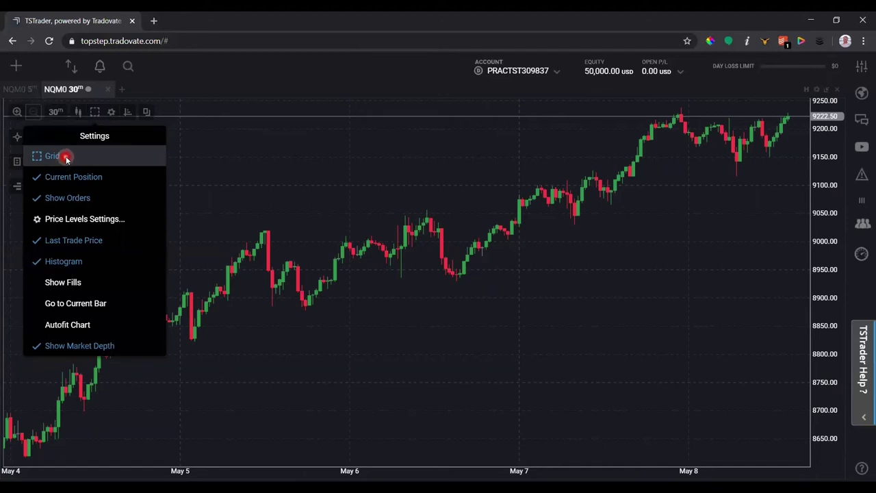
pyautogui.click(95, 112)
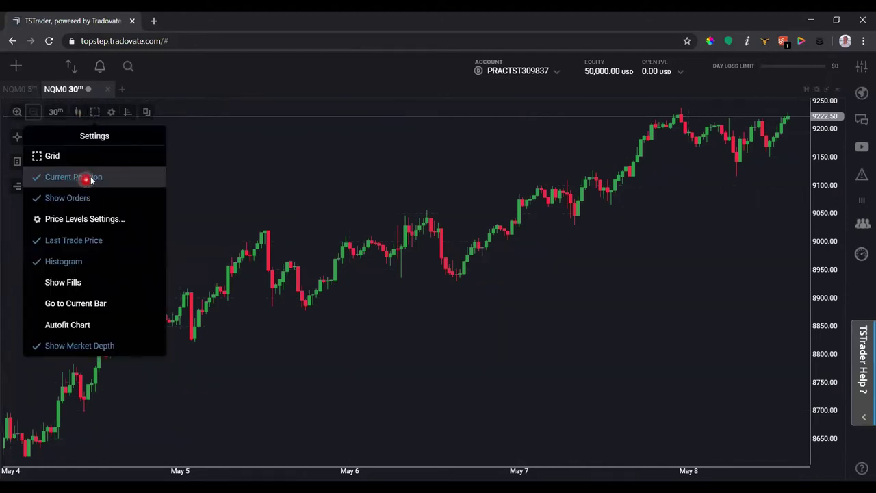
pyautogui.click(94, 219)
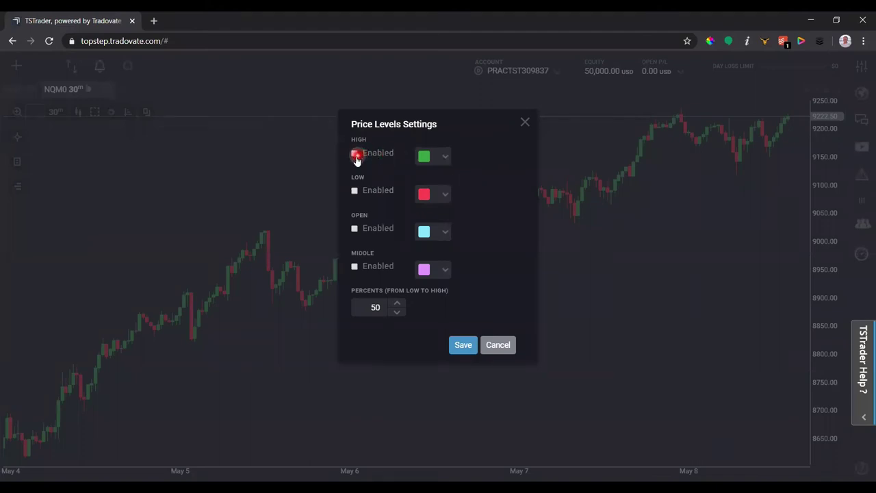
pyautogui.click(355, 156)
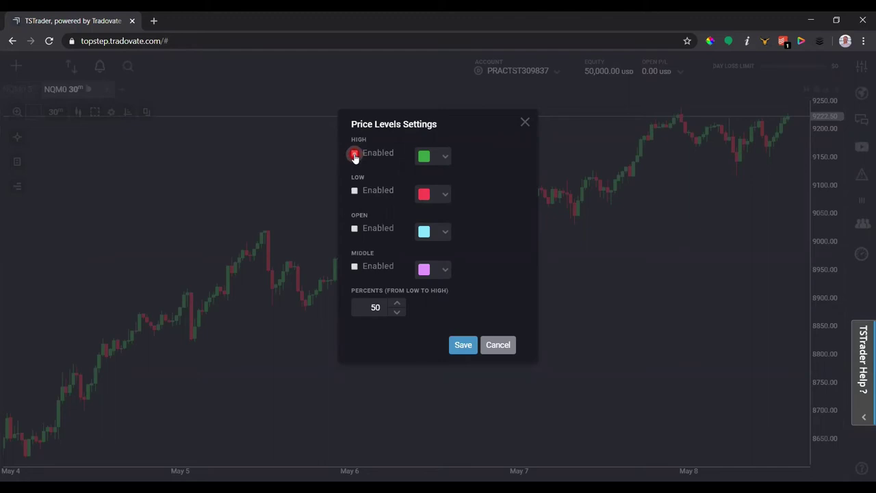
pyautogui.click(355, 191)
pyautogui.click(356, 230)
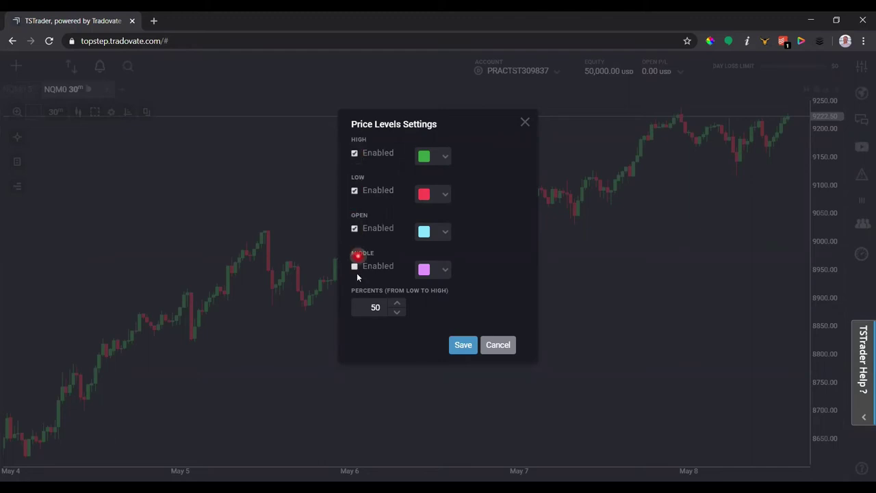
pyautogui.click(356, 266)
pyautogui.click(465, 346)
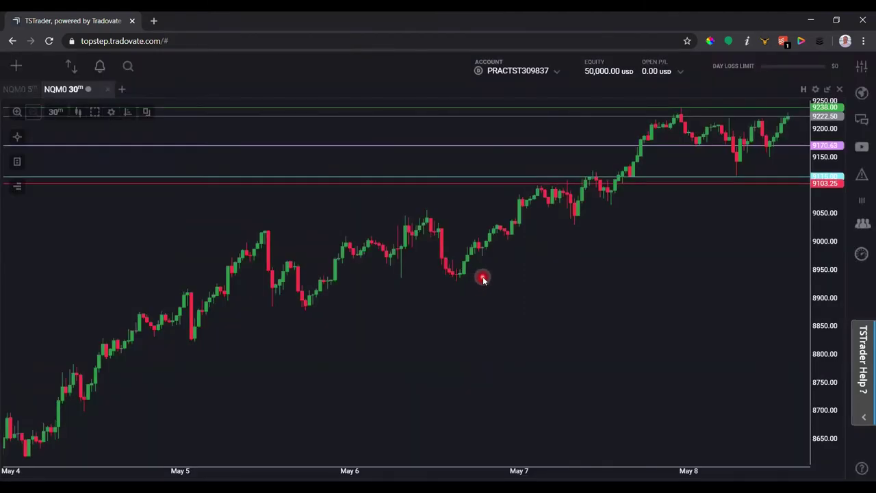
# Step: Turn on Show Fills in the chart settings
pyautogui.click(96, 112)
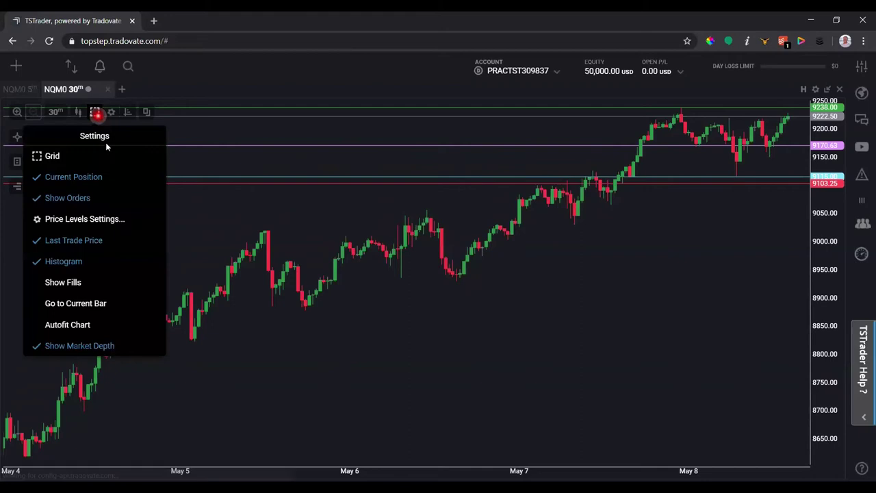
pyautogui.click(81, 282)
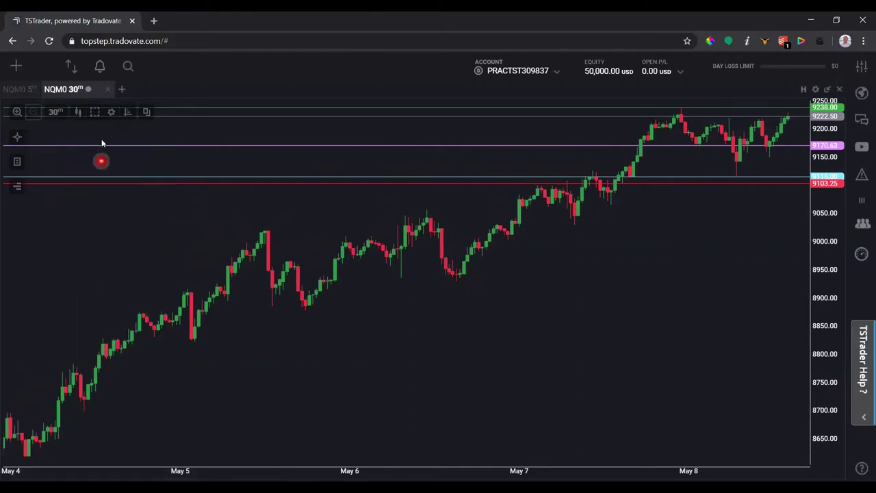
pyautogui.click(92, 113)
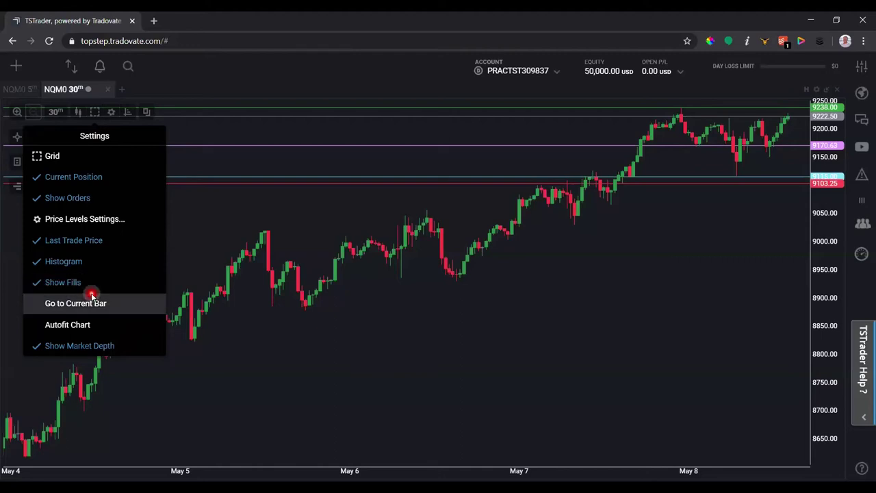
pyautogui.click(356, 319)
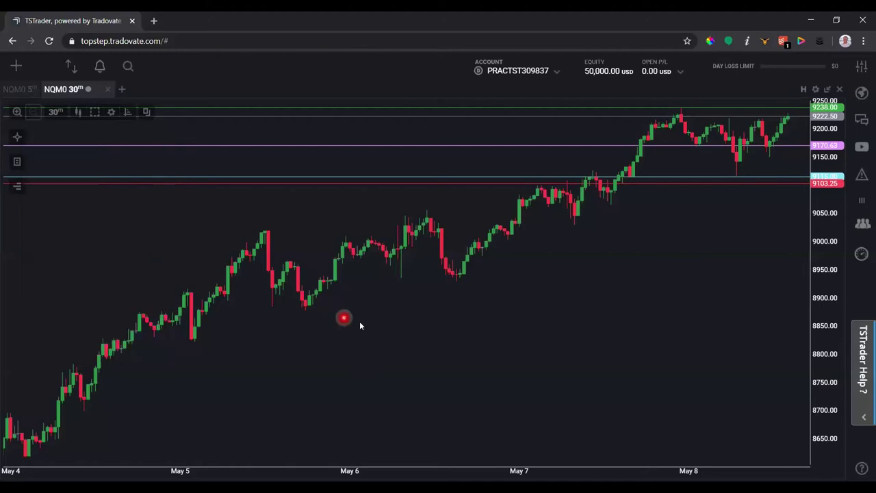
# Step: Pan the chart back to Apr 22–30, then return to the current bar
pyautogui.scroll(-3, 360, 326)
pyautogui.moveTo(255, 303); pyautogui.dragTo(610, 305)
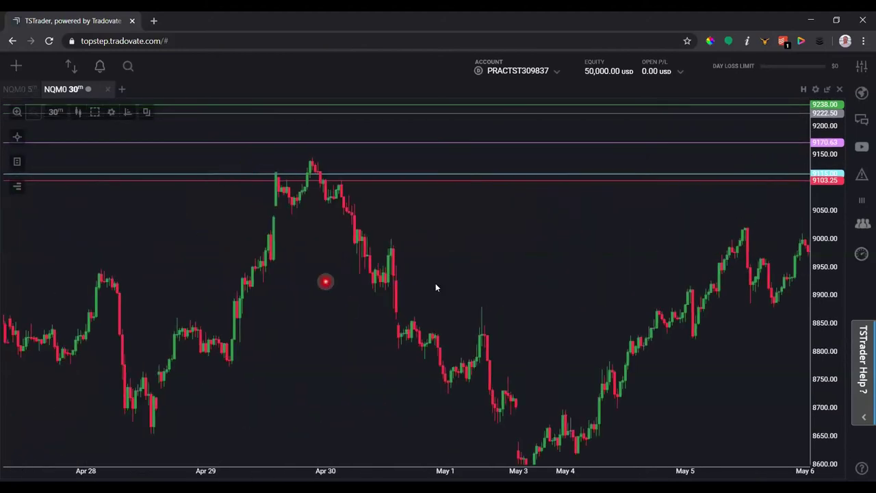
pyautogui.moveTo(326, 281); pyautogui.dragTo(450, 284)
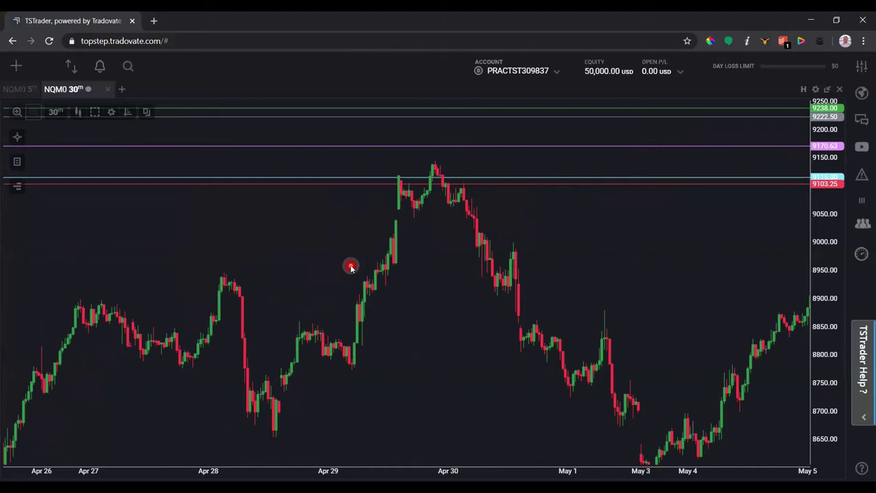
pyautogui.moveTo(351, 267); pyautogui.dragTo(542, 268)
pyautogui.moveTo(613, 272); pyautogui.dragTo(685, 265)
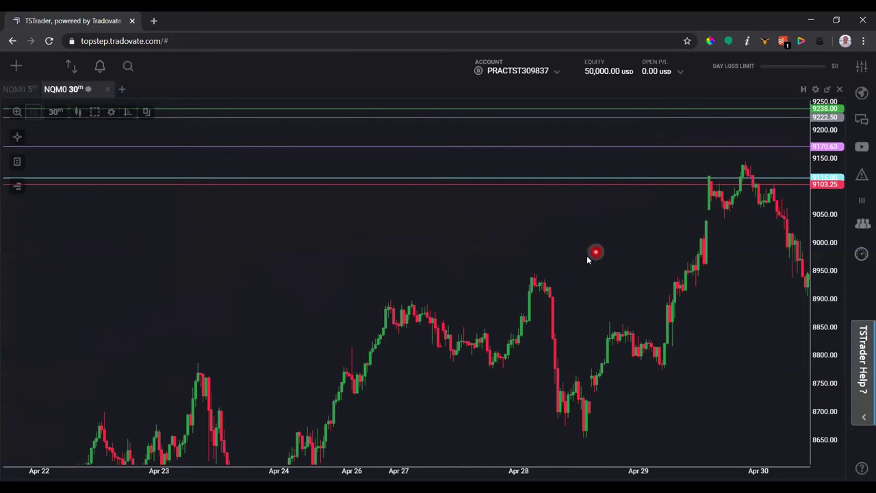
pyautogui.click(111, 112)
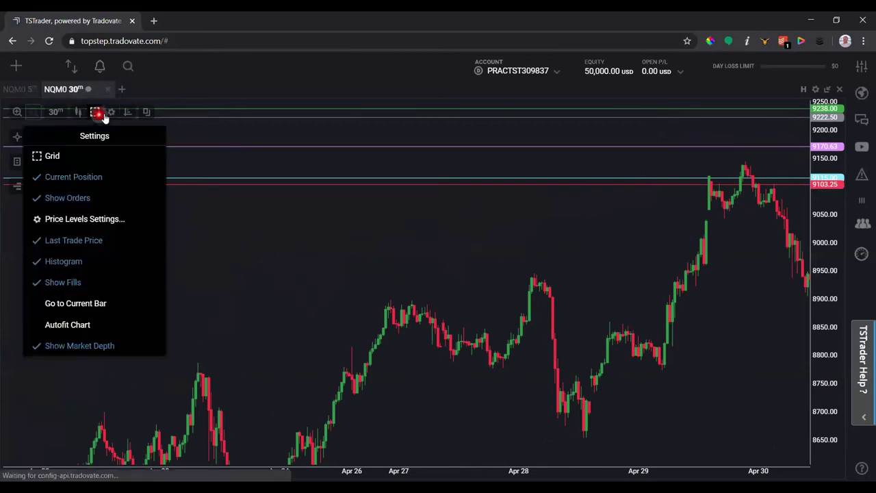
pyautogui.click(120, 163)
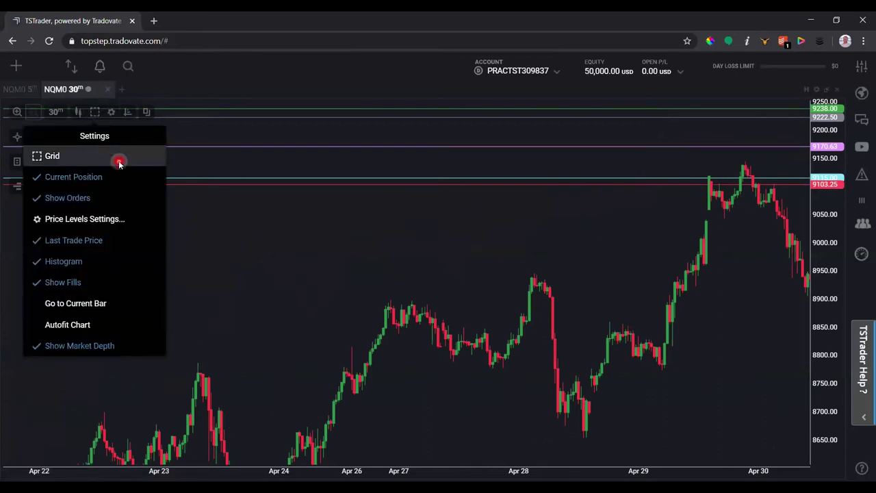
pyautogui.click(66, 306)
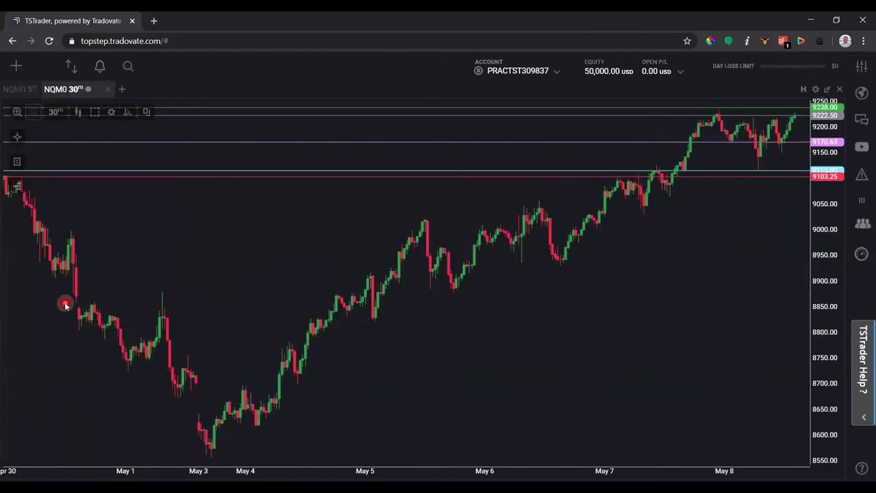
# Step: Zoom the chart out and in, then autofit the price scale to the May 5–8 candles
pyautogui.click(94, 113)
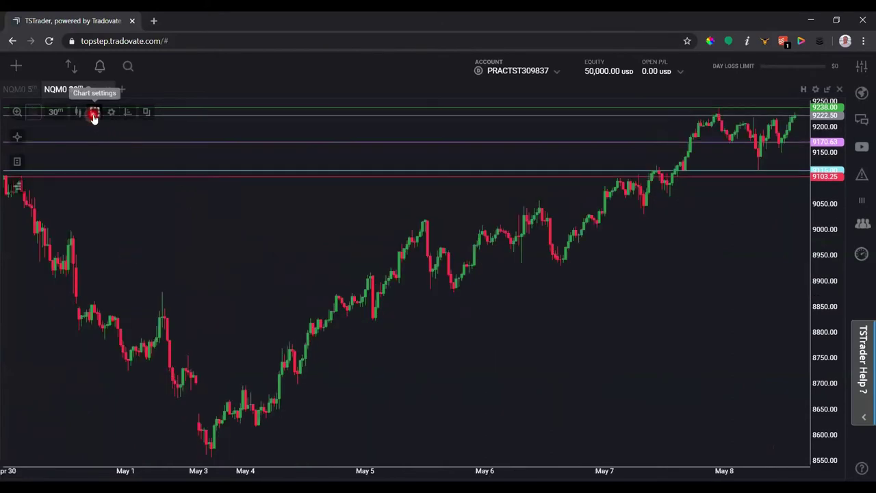
pyautogui.click(241, 232)
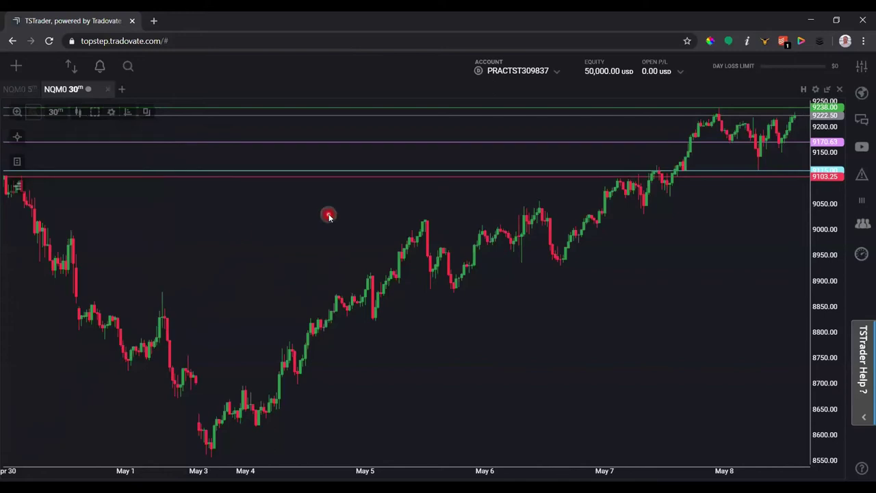
pyautogui.scroll(-10, 453, 320)
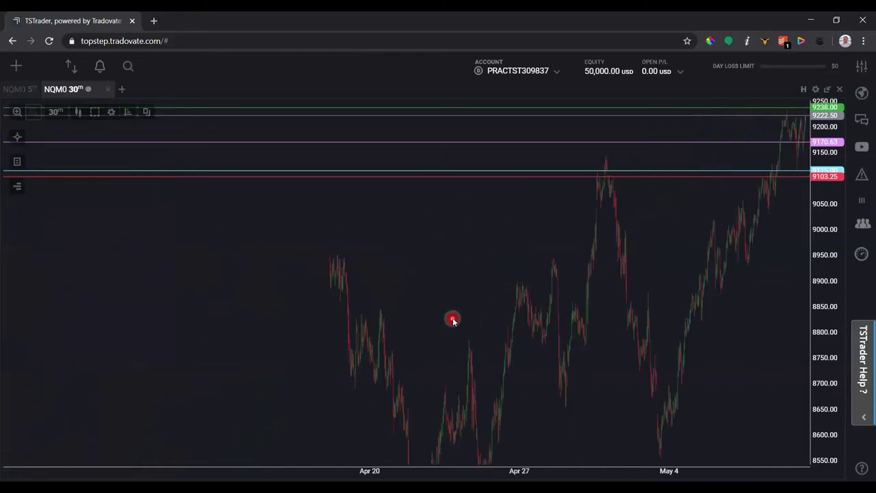
pyautogui.scroll(5, 684, 342)
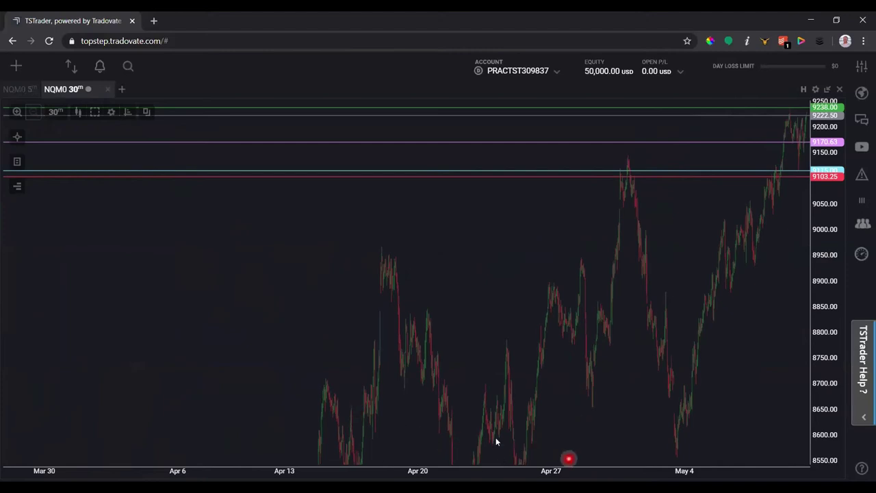
pyautogui.click(97, 113)
pyautogui.click(87, 324)
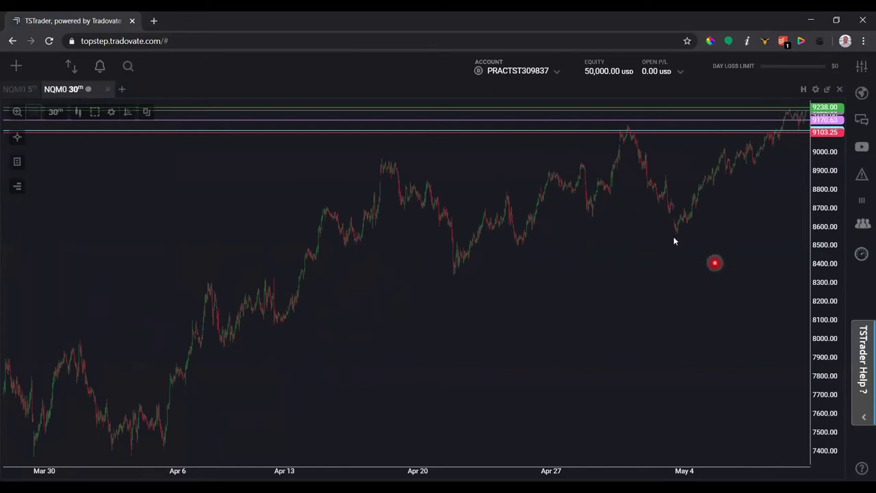
pyautogui.scroll(5, 703, 249)
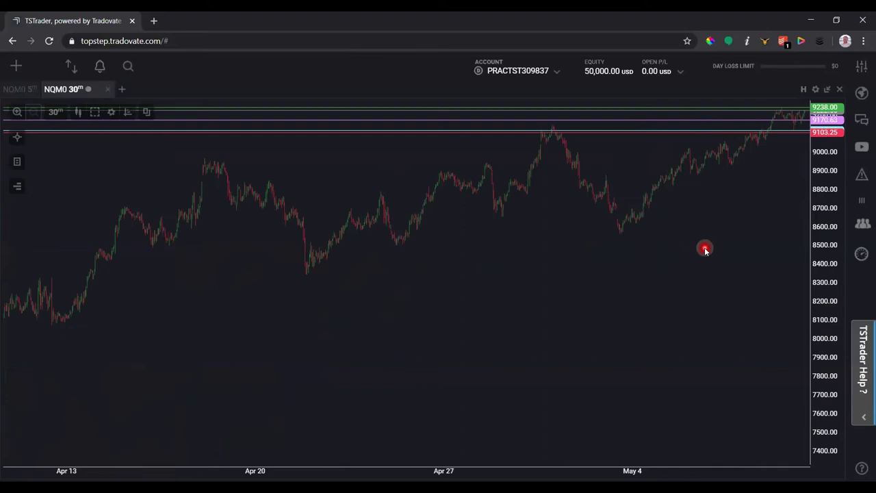
pyautogui.scroll(4, 705, 250)
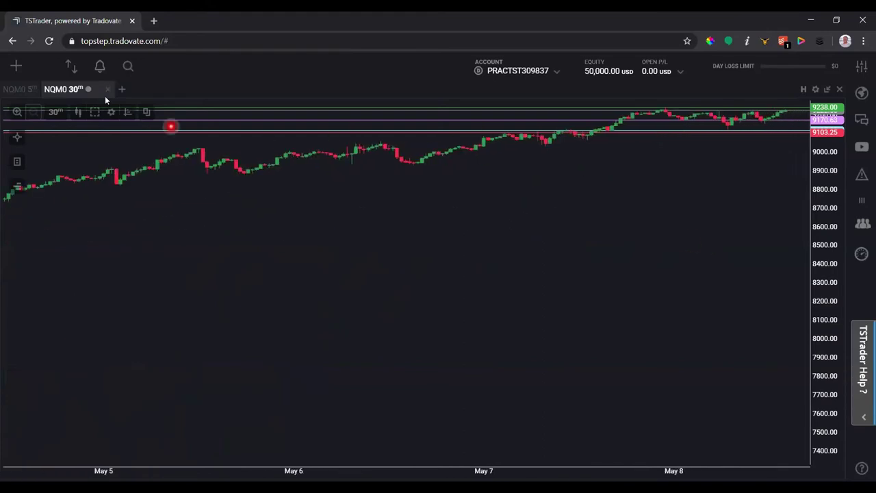
pyautogui.click(95, 112)
pyautogui.click(95, 325)
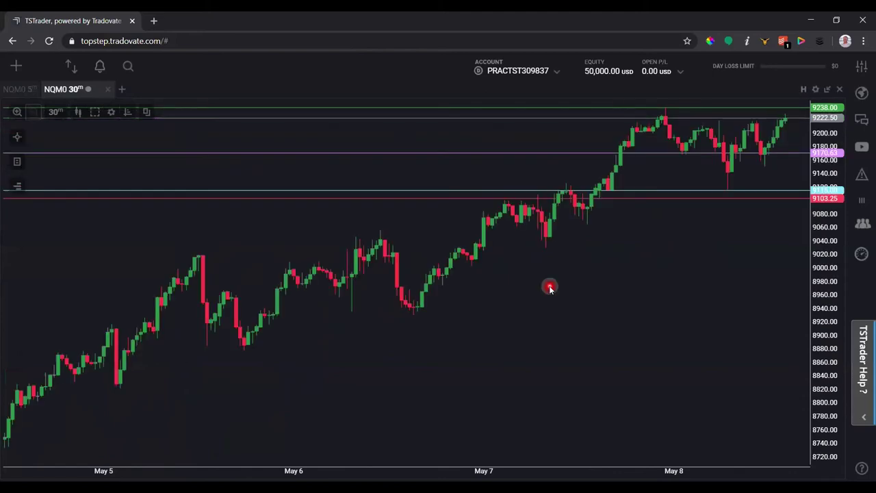
# Step: Open NQM0 30m in the Chart Editor, cancel without changes, and reopen Configure Chart Elements
pyautogui.click(111, 113)
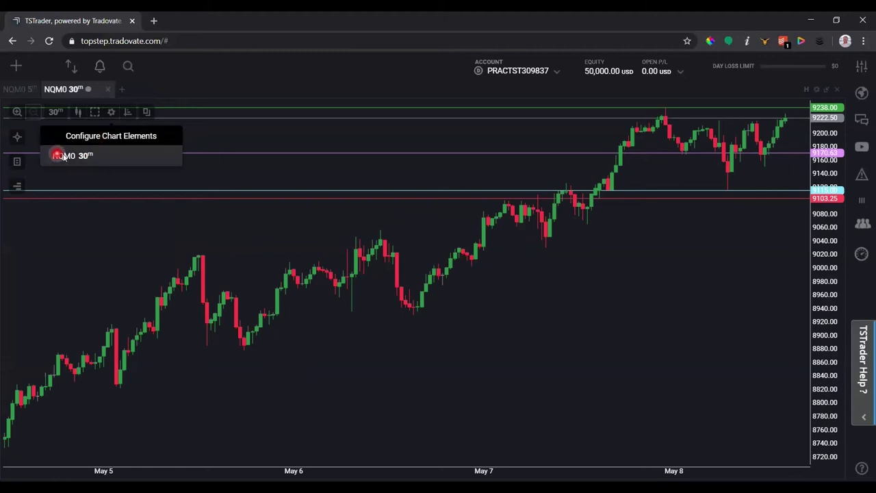
pyautogui.click(102, 156)
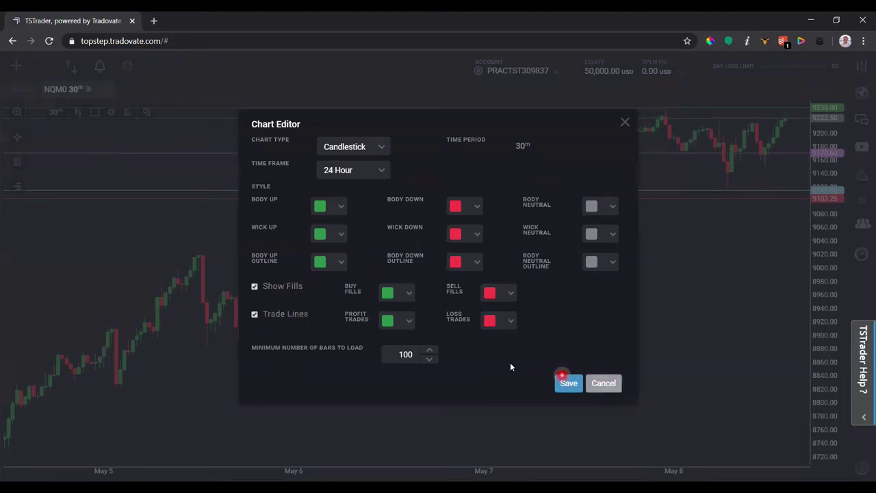
pyautogui.click(604, 384)
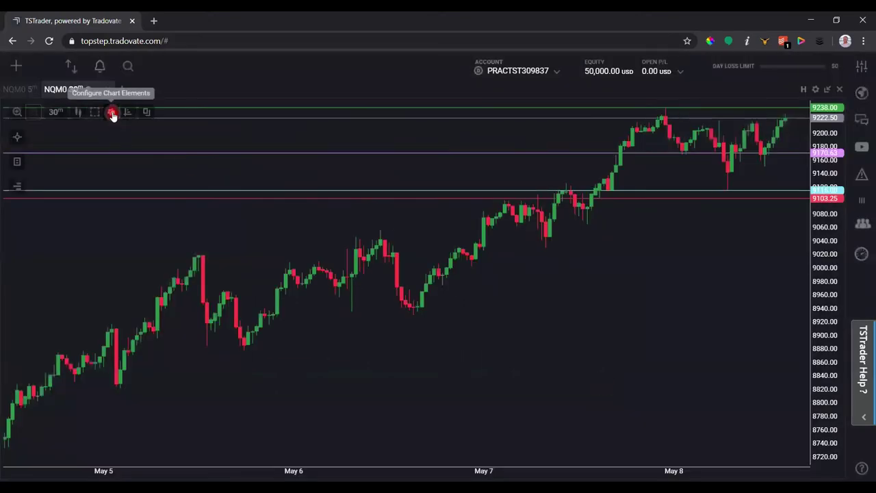
pyautogui.click(112, 113)
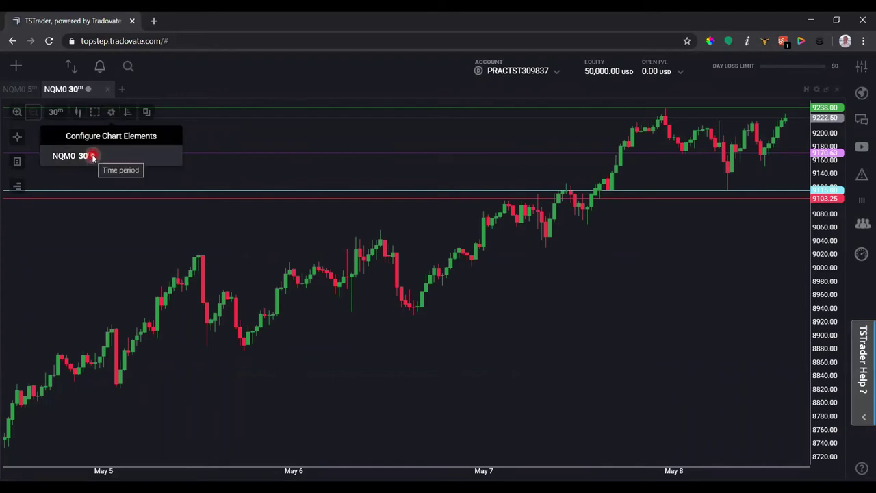
# Step: Add the Volume indicator with default settings and check two bars' volume readings
pyautogui.click(126, 113)
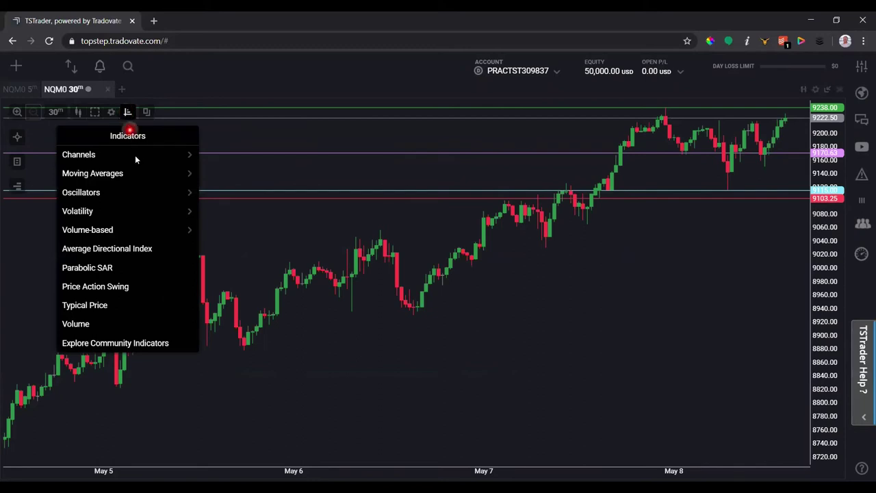
pyautogui.click(96, 324)
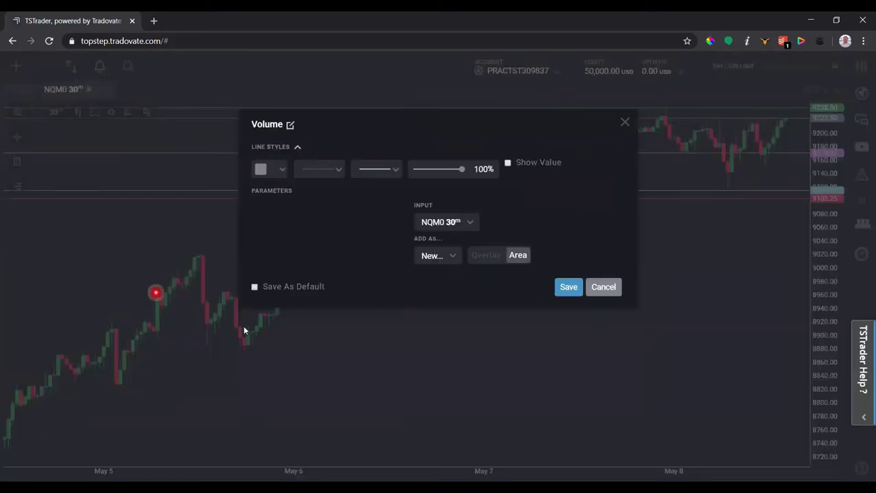
pyautogui.click(569, 287)
pyautogui.click(761, 413)
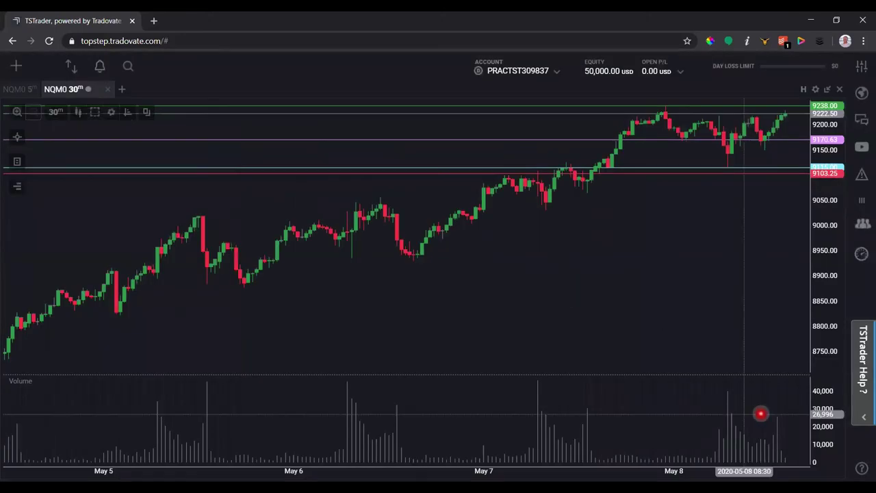
pyautogui.click(710, 423)
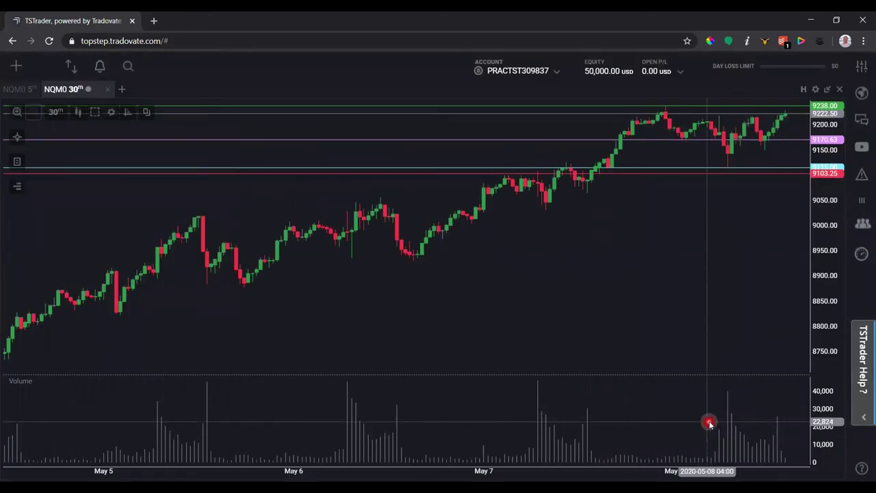
# Step: Save the current chart setup as a template named 'TSTrader Test2'
pyautogui.click(145, 114)
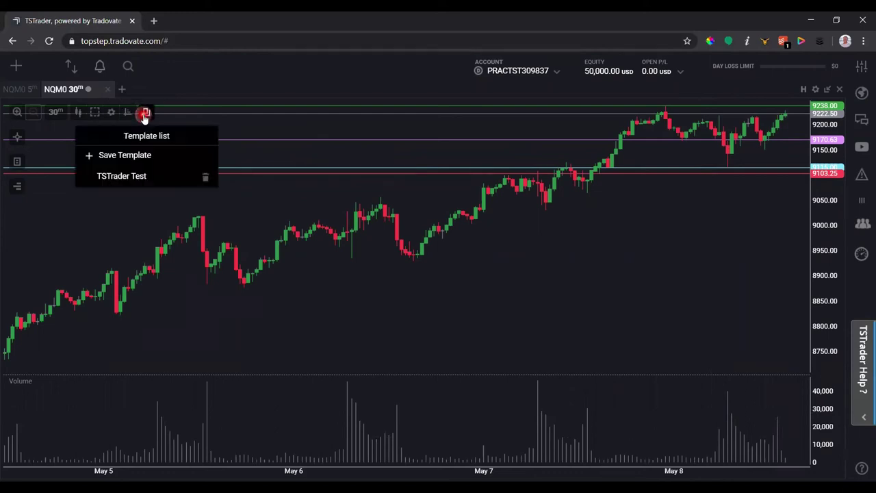
pyautogui.click(143, 157)
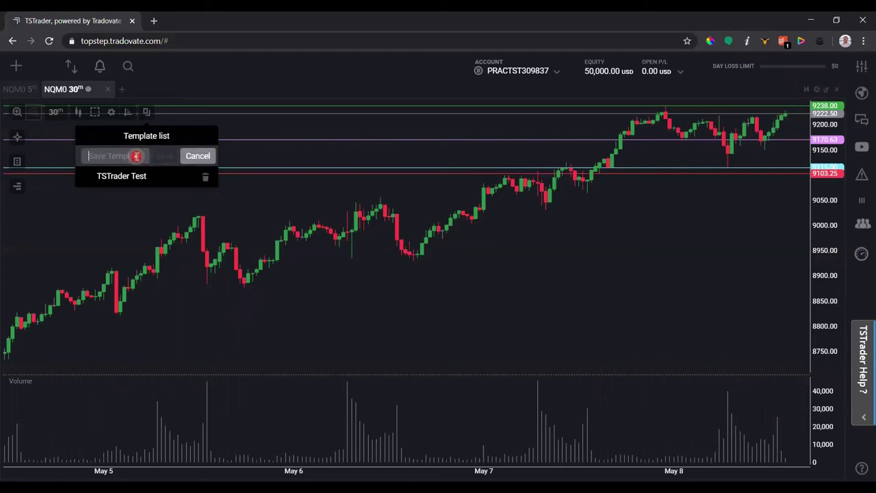
pyautogui.click(181, 200)
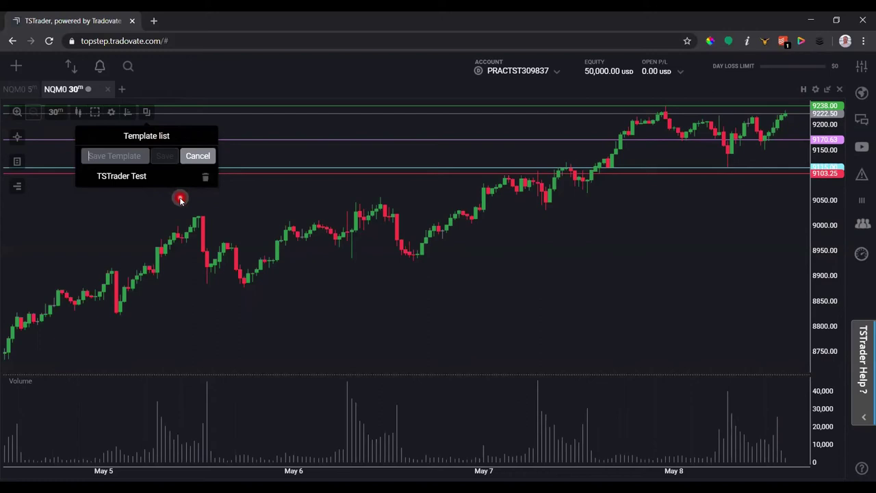
pyautogui.write('TSTr')
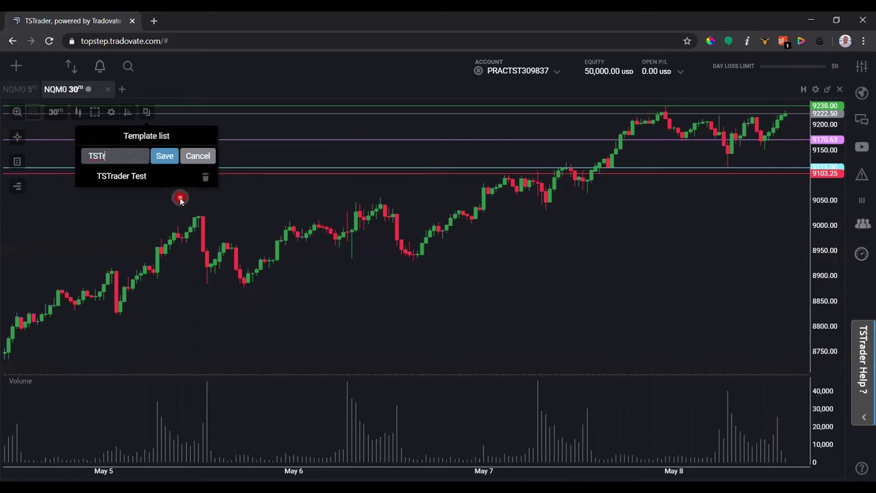
pyautogui.write('ader Test2')
pyautogui.click(164, 156)
pyautogui.click(407, 288)
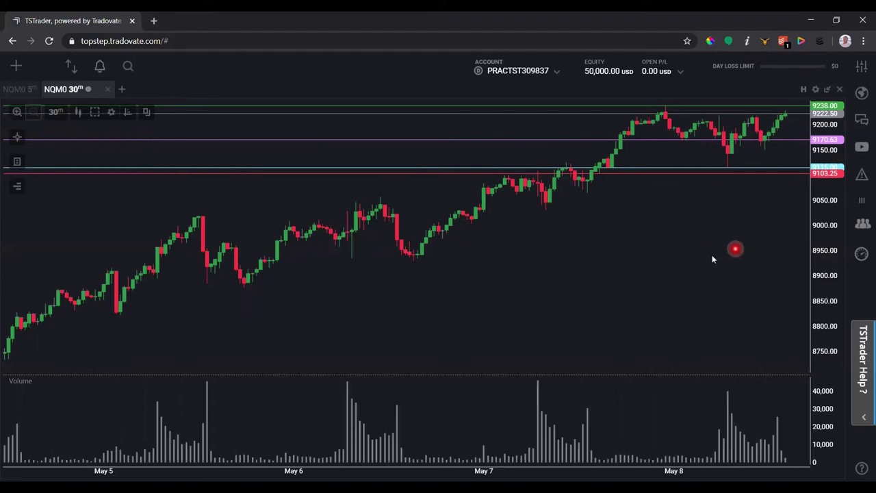
# Step: Open a new chart tab with the ESM0 symbol
pyautogui.click(123, 92)
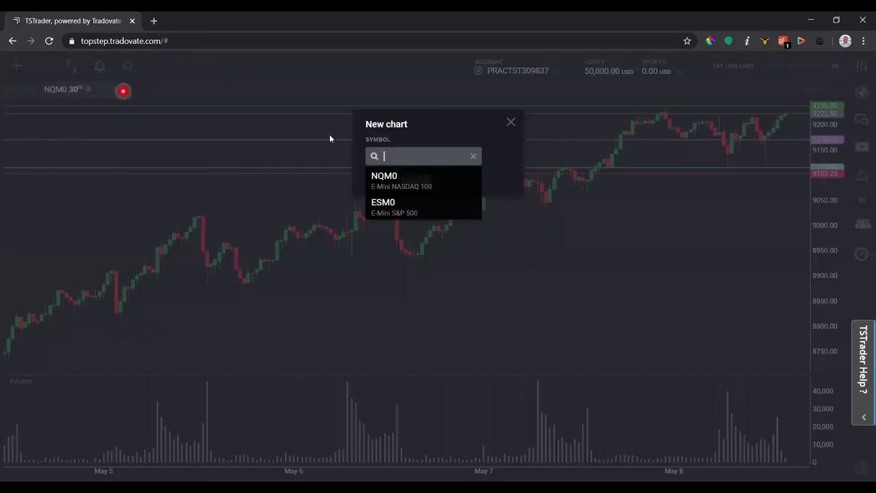
pyautogui.click(406, 204)
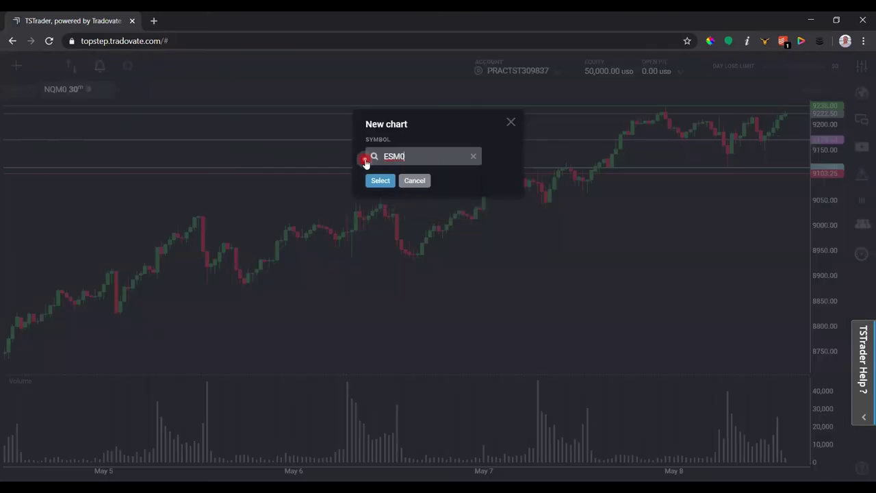
pyautogui.click(389, 182)
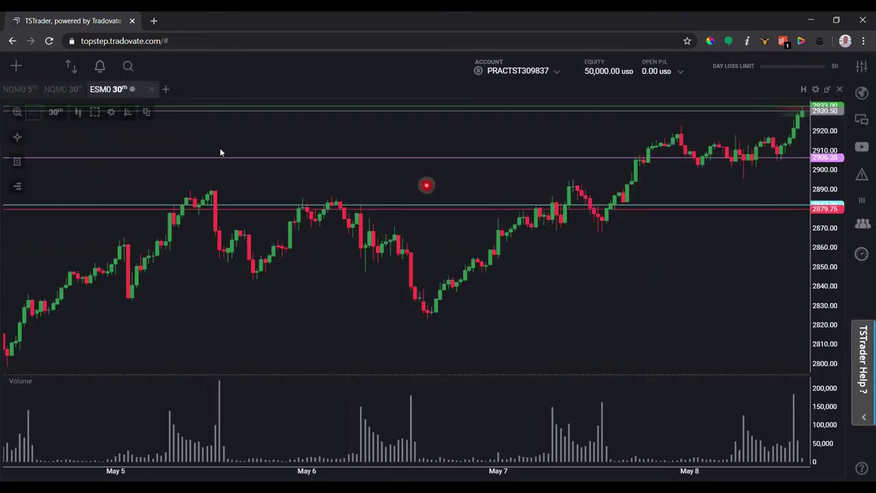
# Step: Disable the high, low, open and middle price level lines and save
pyautogui.click(95, 113)
pyautogui.click(67, 219)
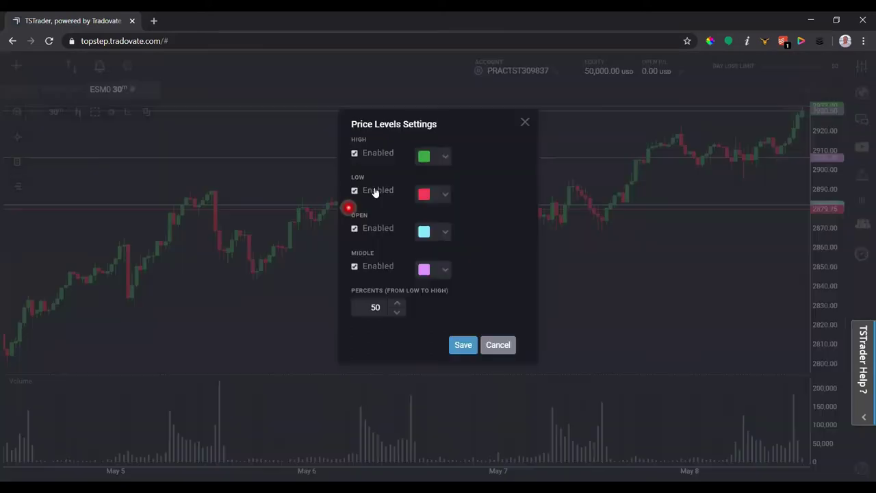
pyautogui.click(355, 153)
pyautogui.click(354, 191)
pyautogui.click(354, 228)
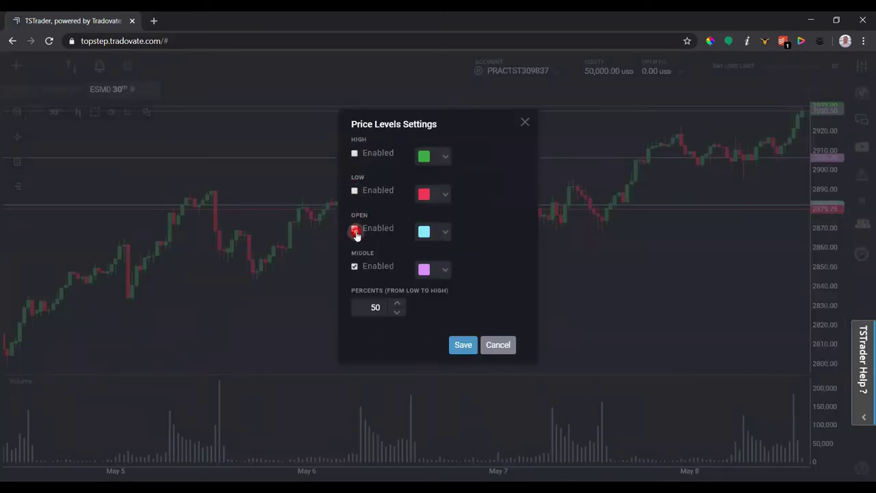
pyautogui.click(355, 267)
pyautogui.click(456, 345)
# Step: Remove the Volume pane from the chart elements
pyautogui.click(151, 162)
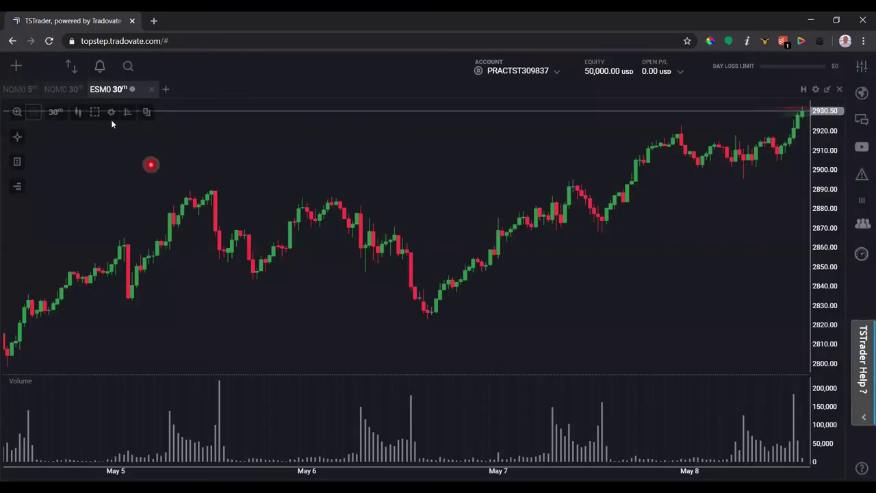
pyautogui.click(109, 112)
pyautogui.click(168, 175)
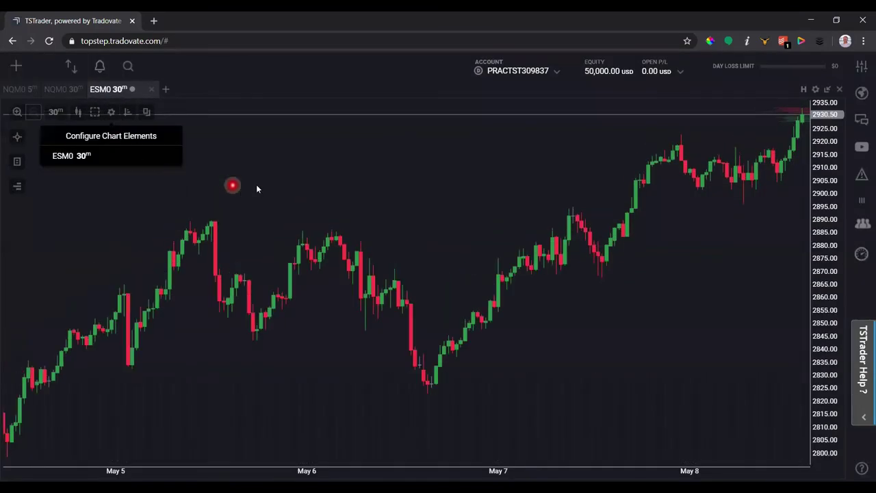
pyautogui.click(438, 161)
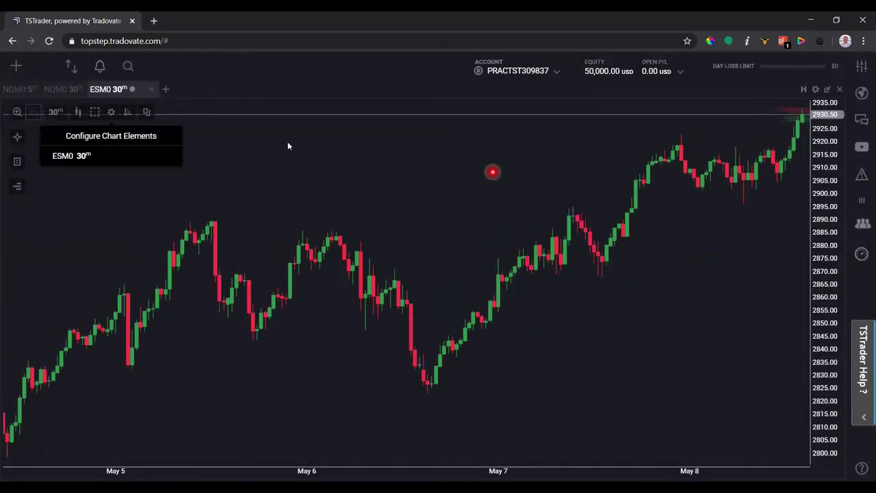
# Step: Jump to the current bar, autofit the chart and turn off market depth
pyautogui.click(94, 112)
pyautogui.click(71, 305)
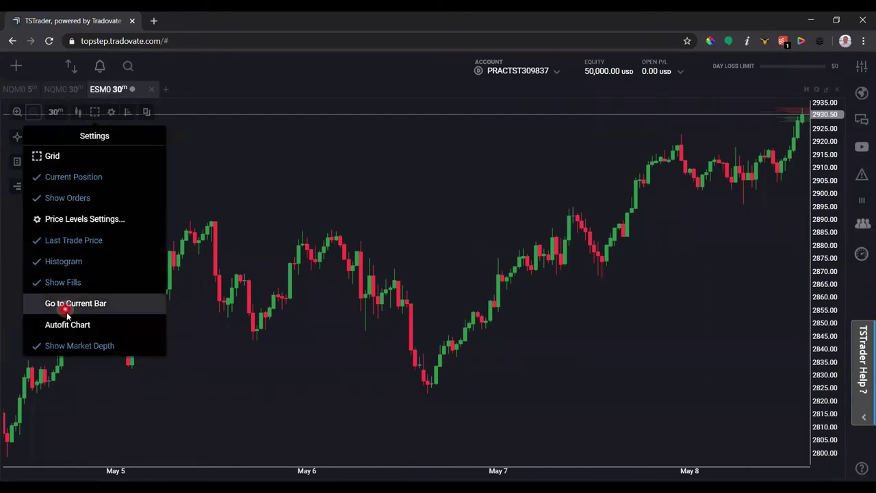
pyautogui.click(73, 326)
pyautogui.click(74, 345)
# Step: Apply the TSTrader Test2 template to the ESM0 chart
pyautogui.click(139, 175)
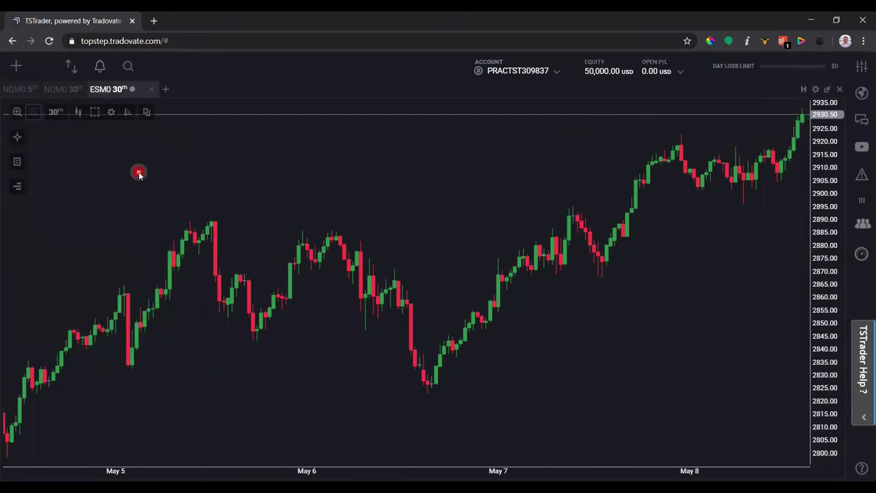
pyautogui.click(147, 112)
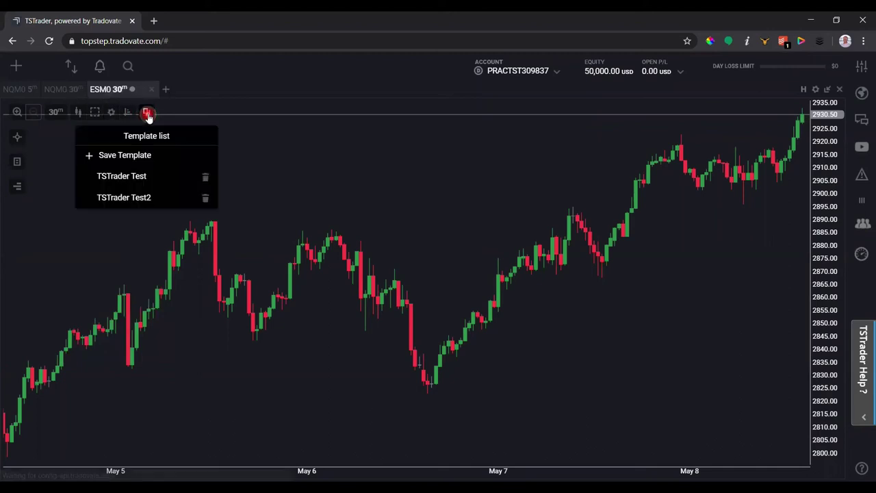
pyautogui.click(147, 199)
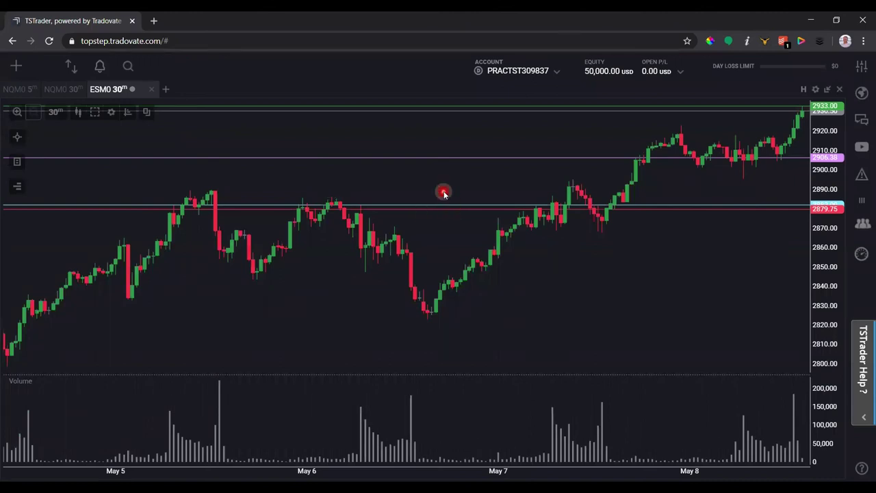
# Step: Hide the chart tools with the H toggle and bring up the chart's gear settings menu
pyautogui.click(806, 90)
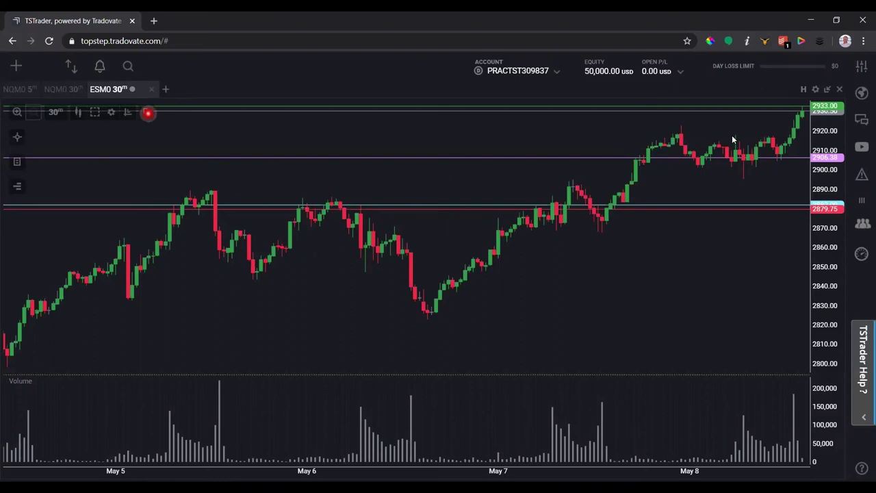
pyautogui.click(806, 90)
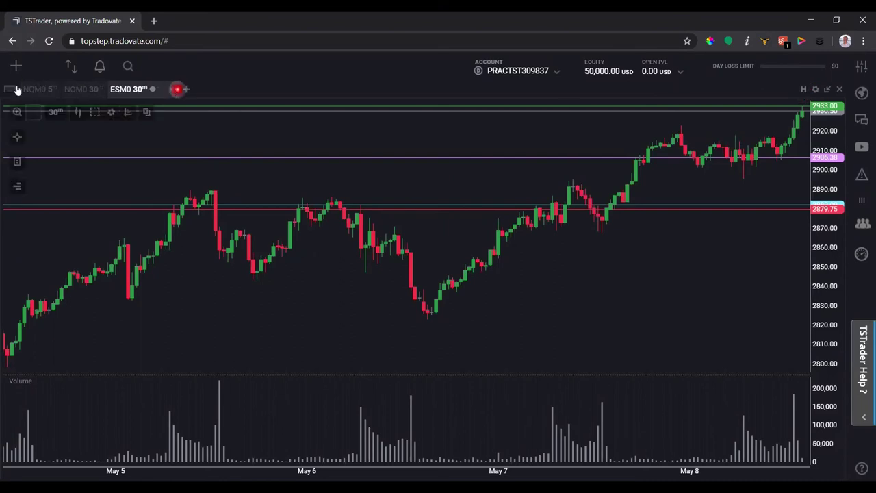
pyautogui.click(805, 91)
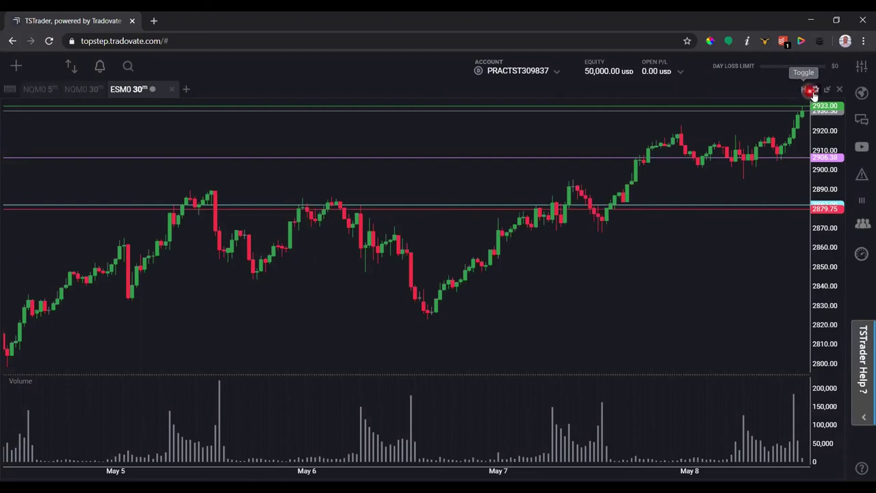
pyautogui.click(815, 92)
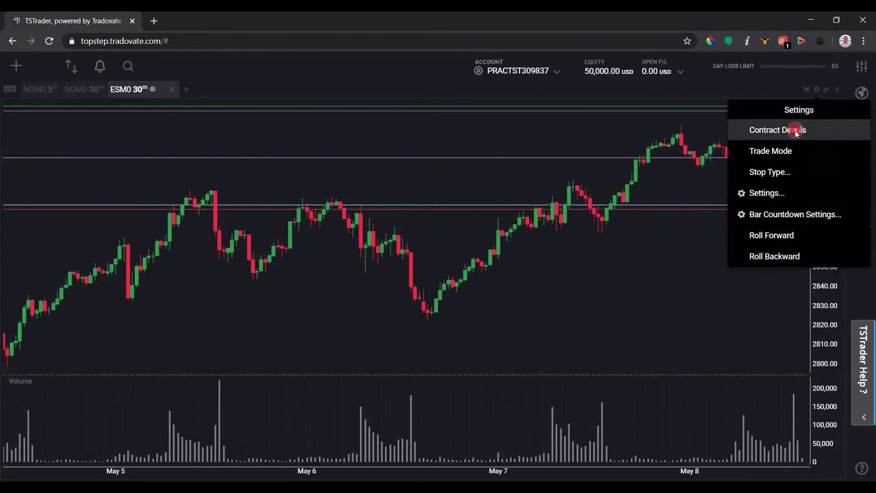
# Step: Enable Trade Mode to show the order bar, leaving brackets set to OFF
pyautogui.click(795, 131)
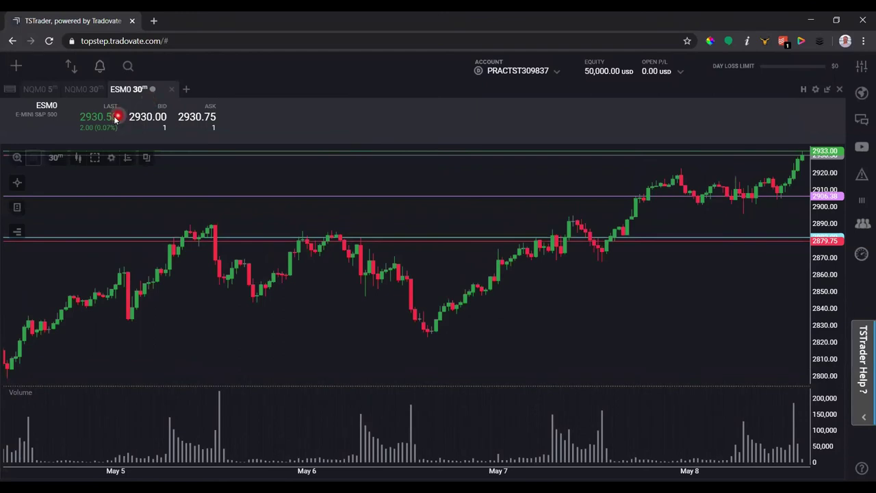
pyautogui.click(814, 93)
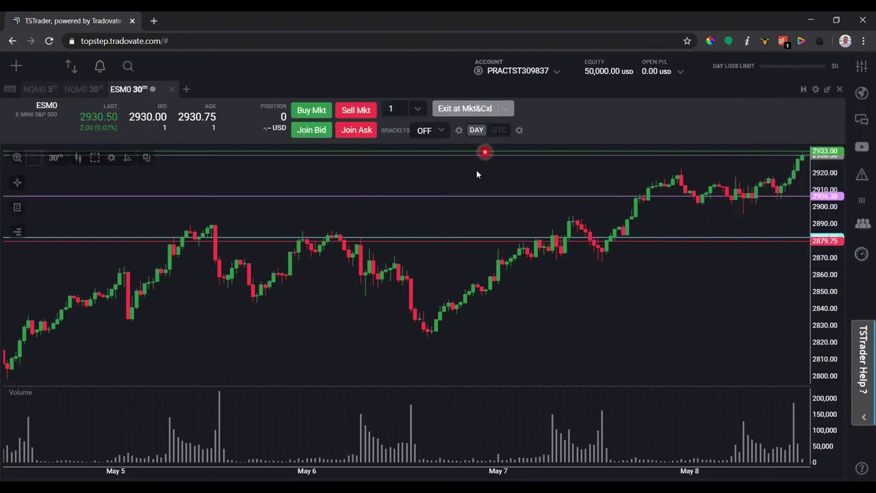
pyautogui.click(423, 132)
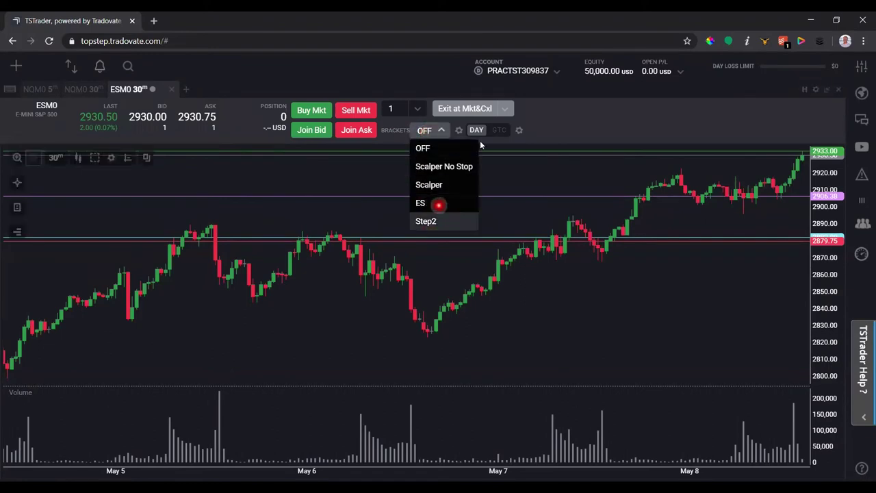
pyautogui.click(585, 111)
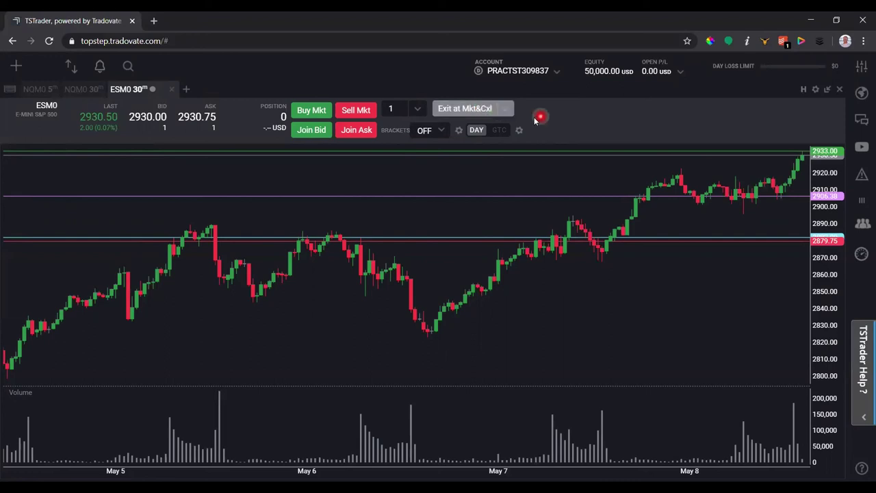
# Step: Check the Stop Type configuration, keep Stop, and cancel without changes
pyautogui.click(816, 90)
pyautogui.click(786, 172)
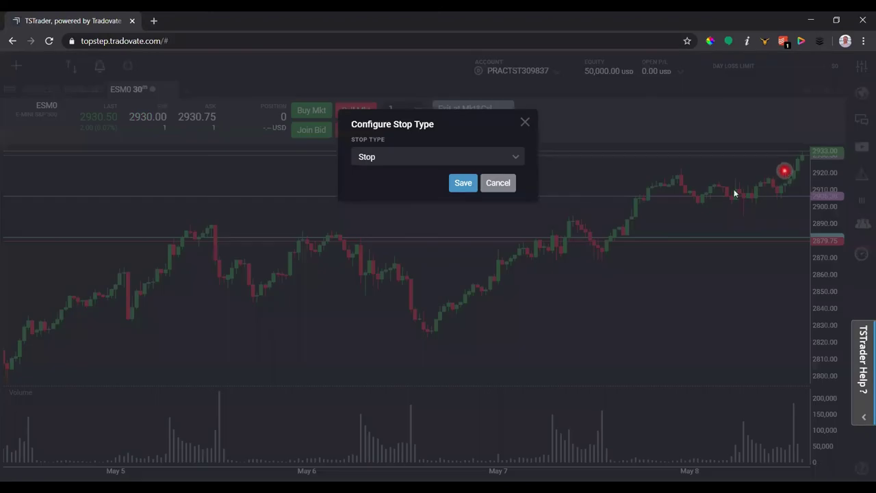
pyautogui.click(433, 158)
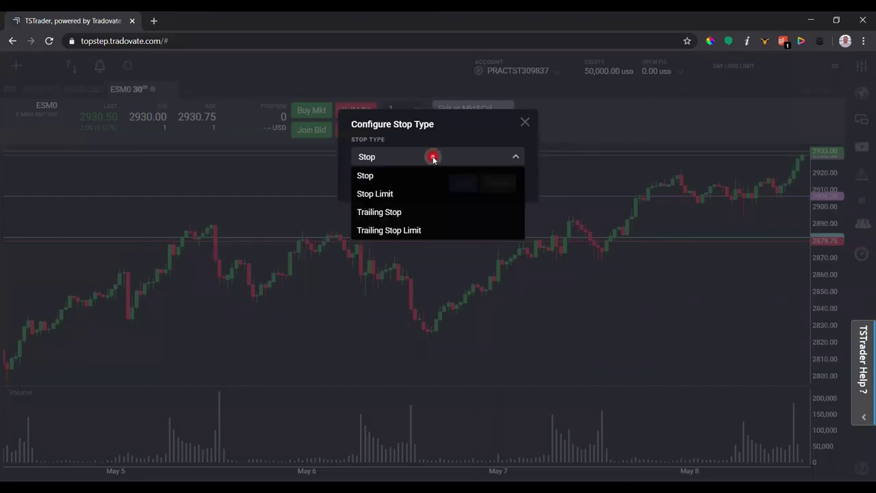
pyautogui.click(433, 158)
pyautogui.click(494, 187)
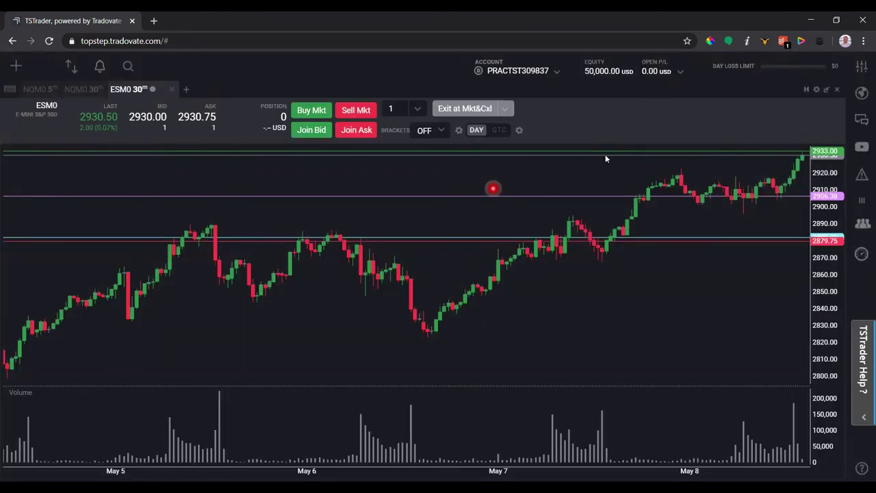
# Step: Set Continuously Autofit Chart to On in chart Settings and save
pyautogui.click(812, 112)
pyautogui.click(815, 89)
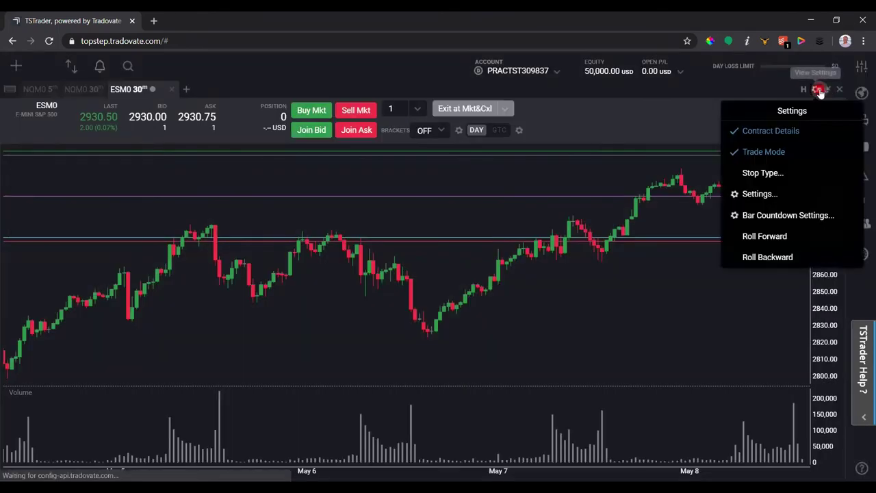
pyautogui.click(778, 194)
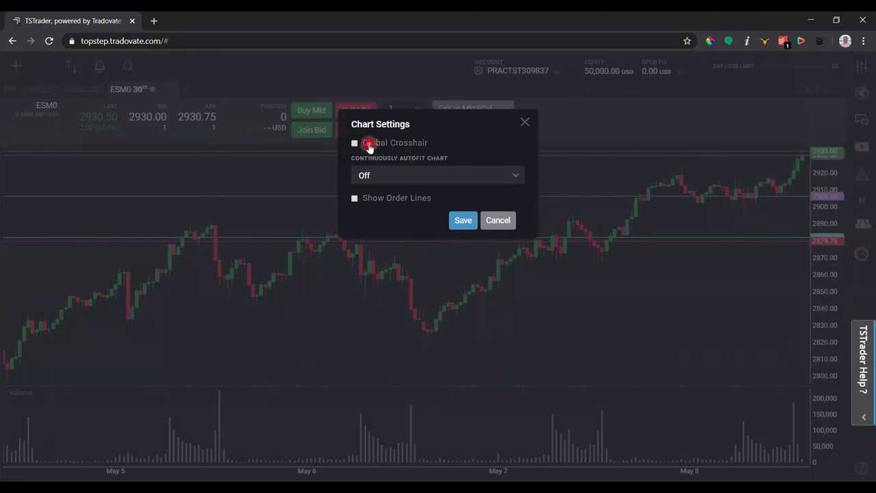
pyautogui.click(399, 177)
pyautogui.click(400, 177)
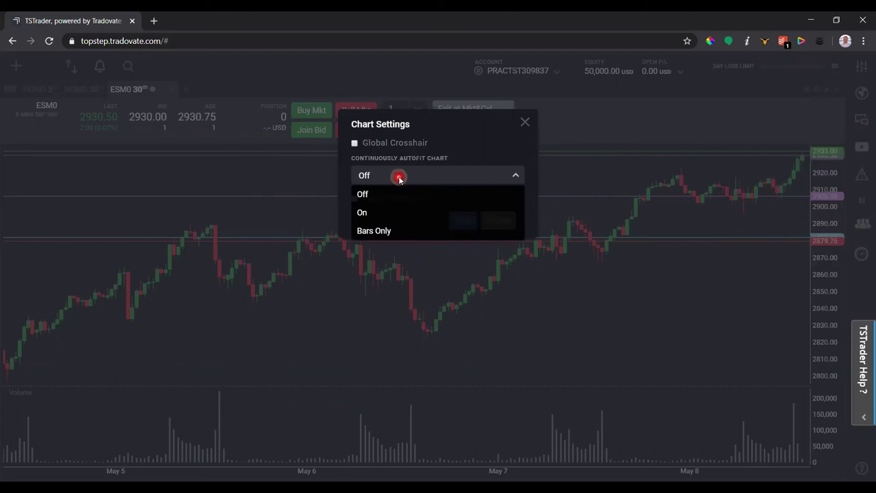
pyautogui.click(382, 212)
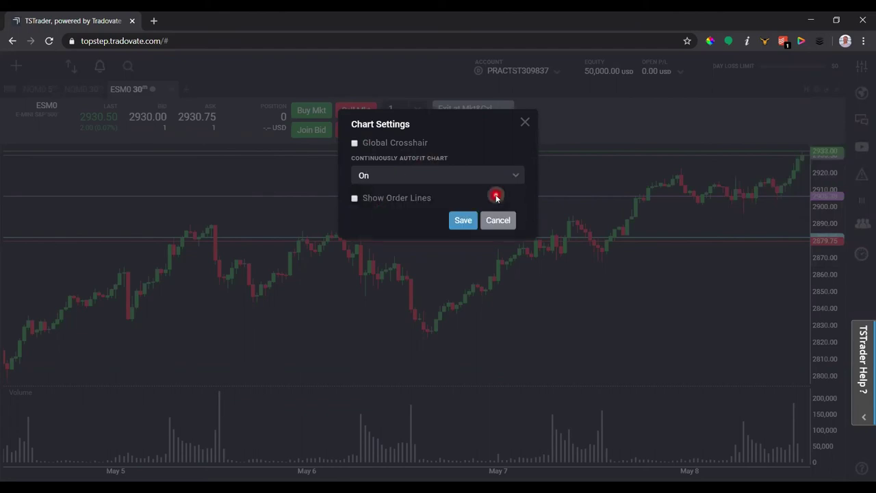
pyautogui.click(463, 220)
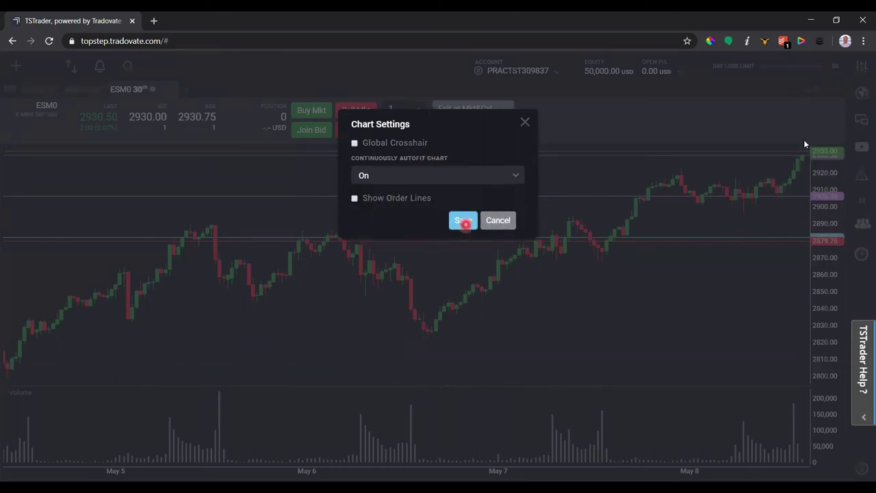
# Step: Scroll the chart down and up to test that the price scale refits
pyautogui.scroll(-3, 744, 292)
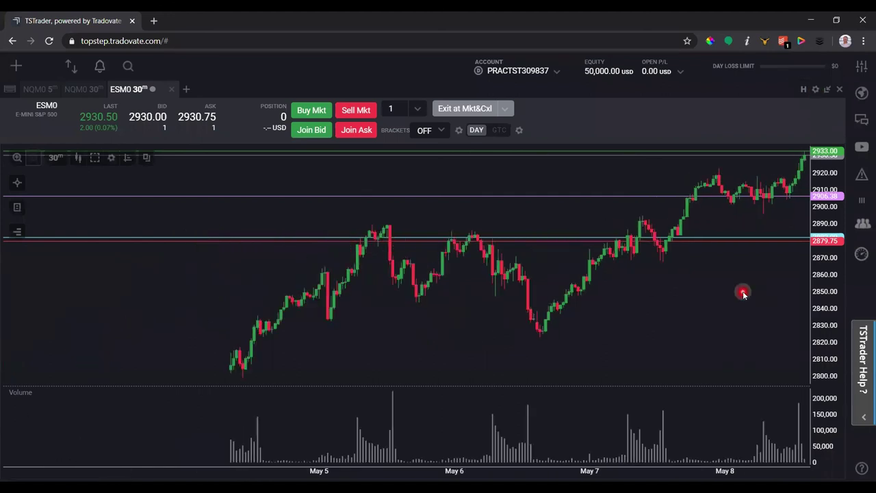
pyautogui.scroll(-5, 744, 293)
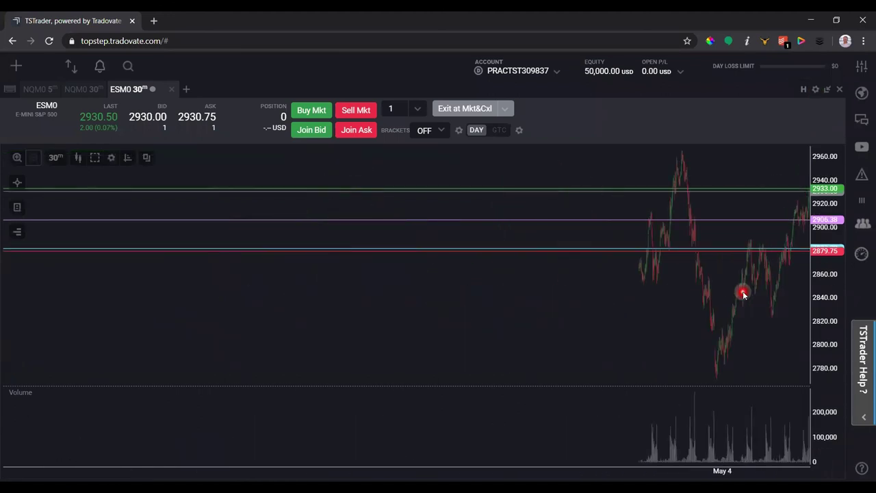
pyautogui.scroll(3, 743, 293)
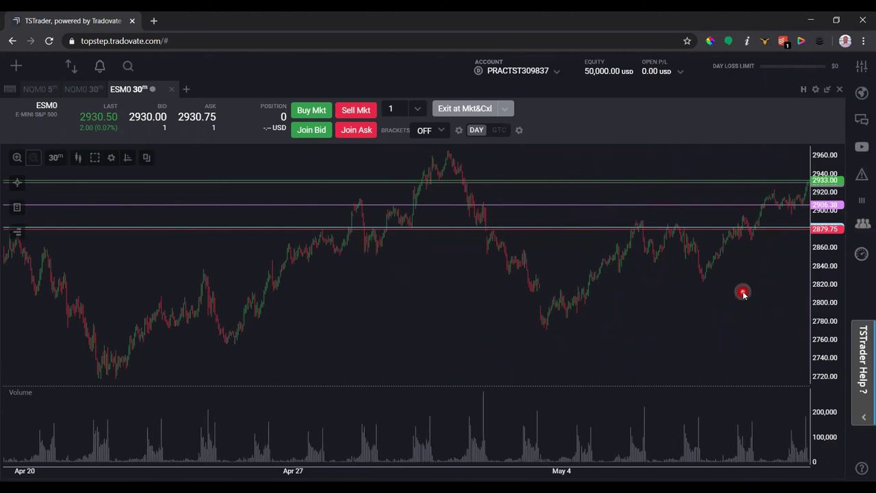
pyautogui.scroll(5, 744, 293)
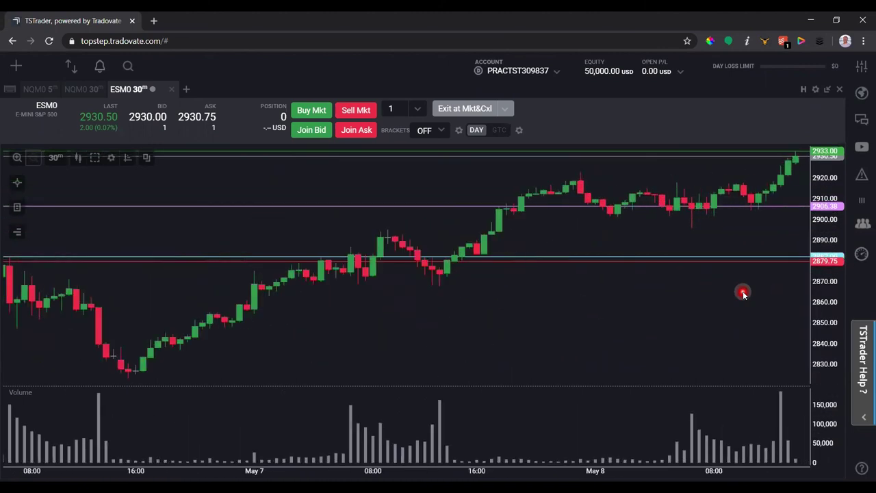
pyautogui.scroll(-3, 744, 293)
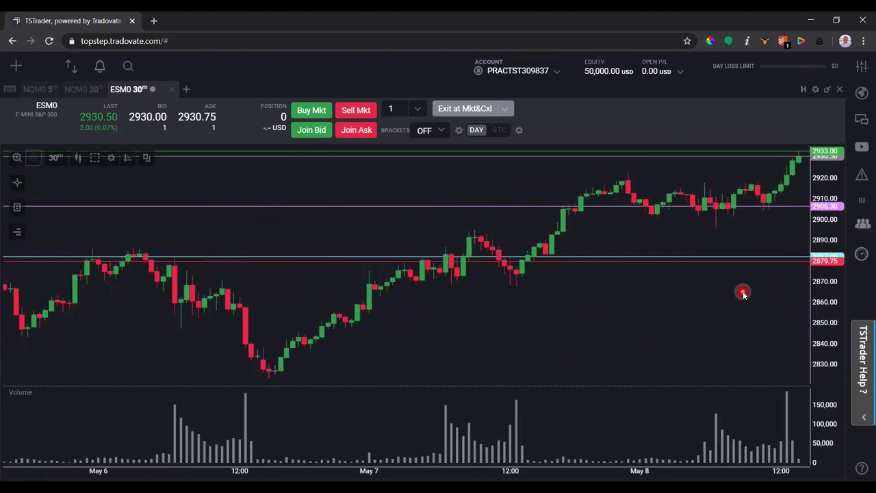
# Step: Enable the bar countdown in Bar Countdown Settings and save it
pyautogui.click(816, 90)
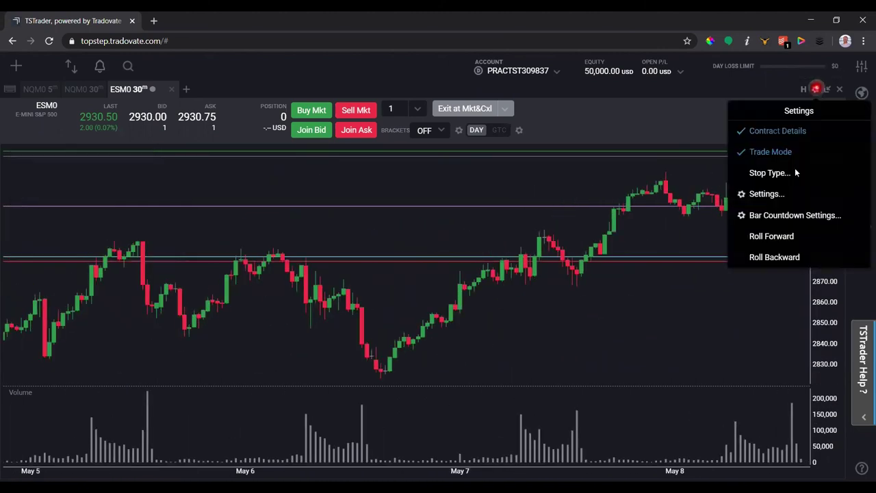
pyautogui.click(803, 217)
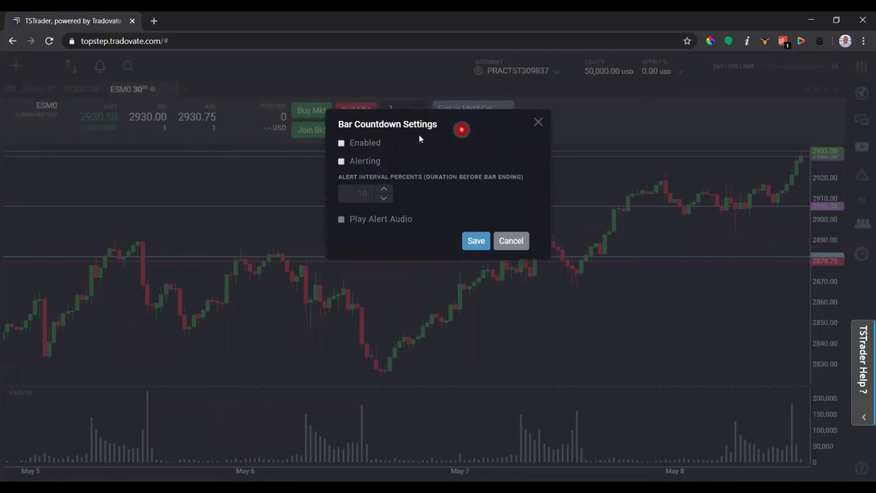
pyautogui.click(365, 145)
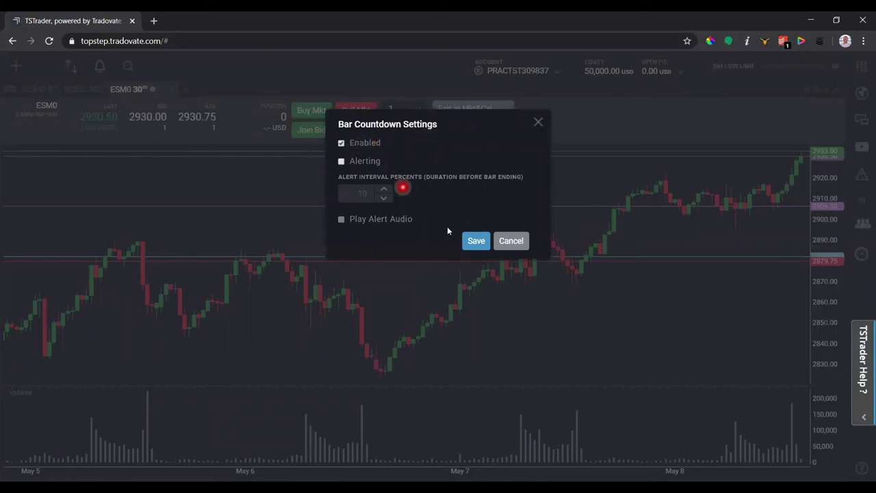
pyautogui.click(472, 243)
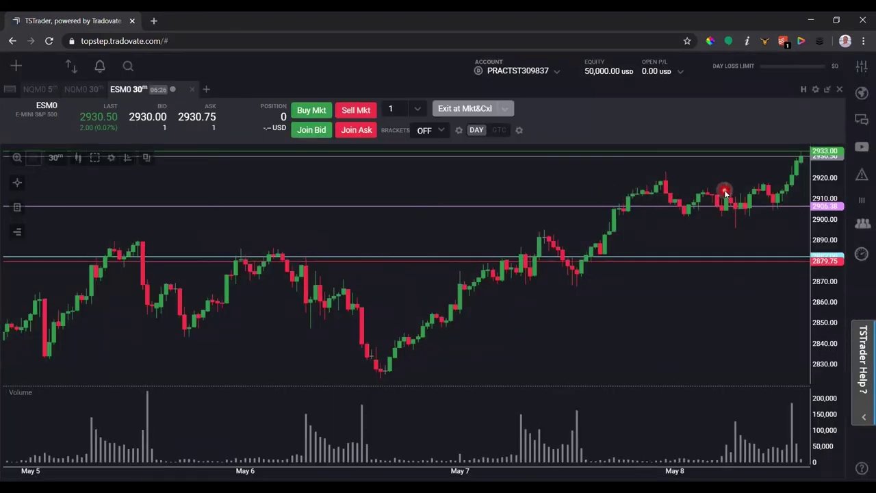
pyautogui.click(816, 89)
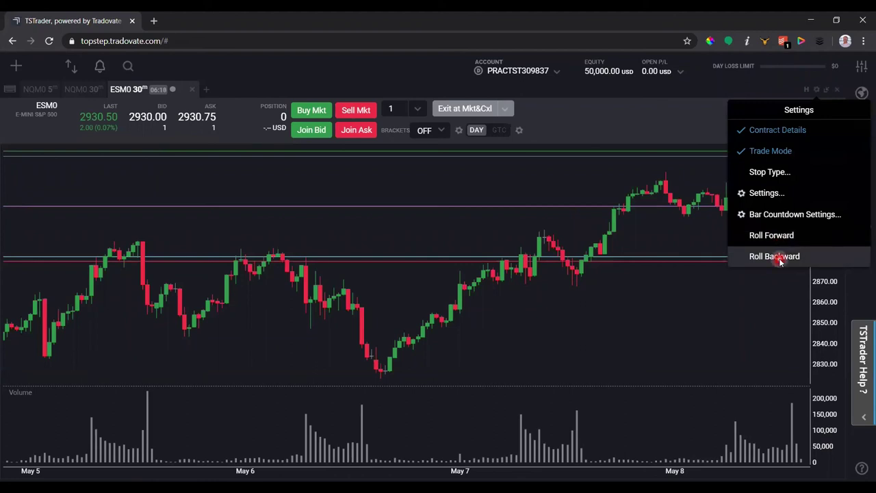
# Step: Dismiss the gear menu and exit Full Size to restore the full workspace layout
pyautogui.click(605, 103)
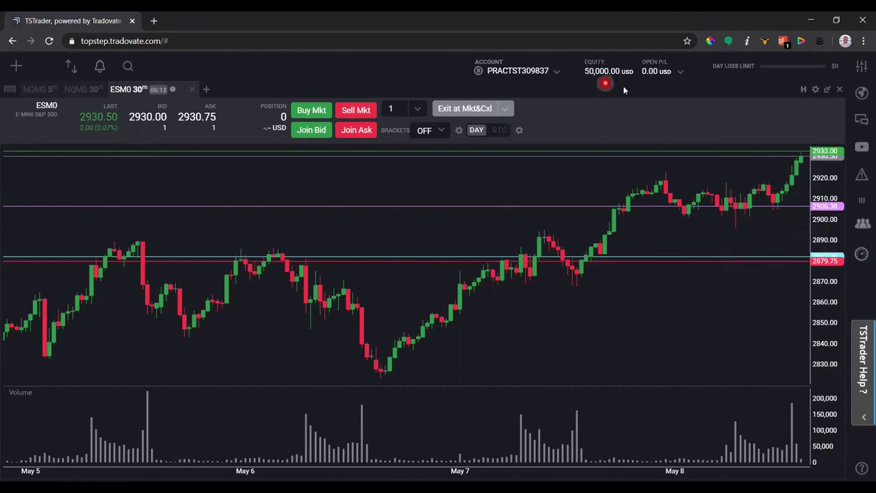
pyautogui.click(827, 91)
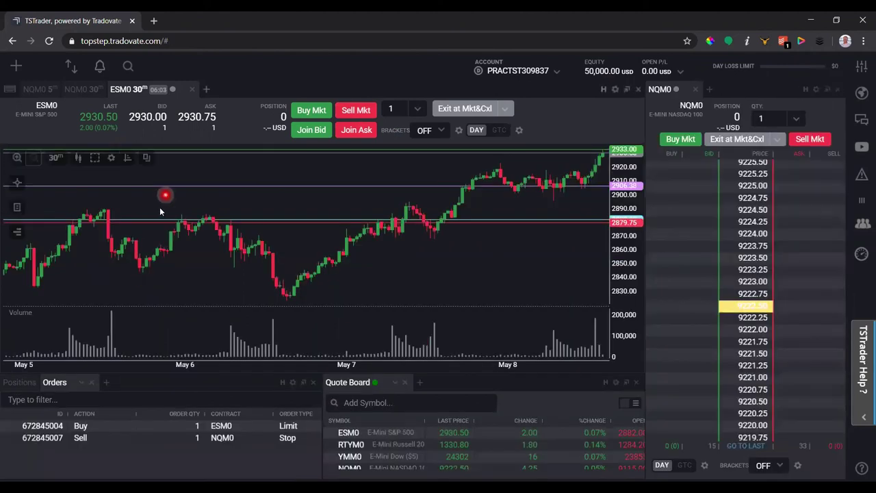